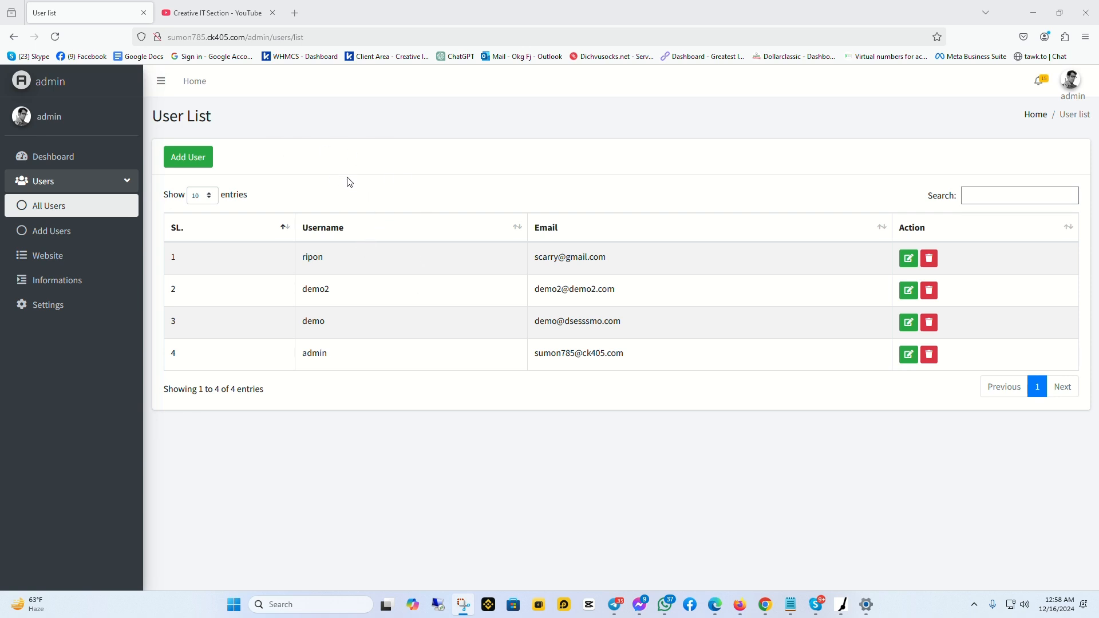
From the Dashboard, go to Users > All Users and open the Add Users form
click(63, 166)
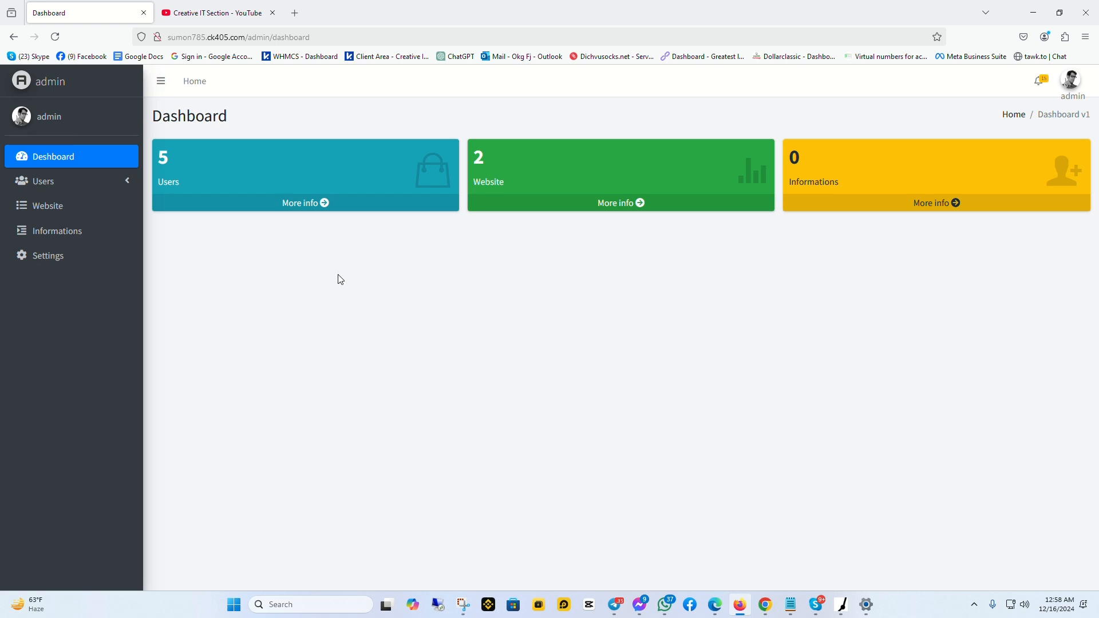
click(491, 16)
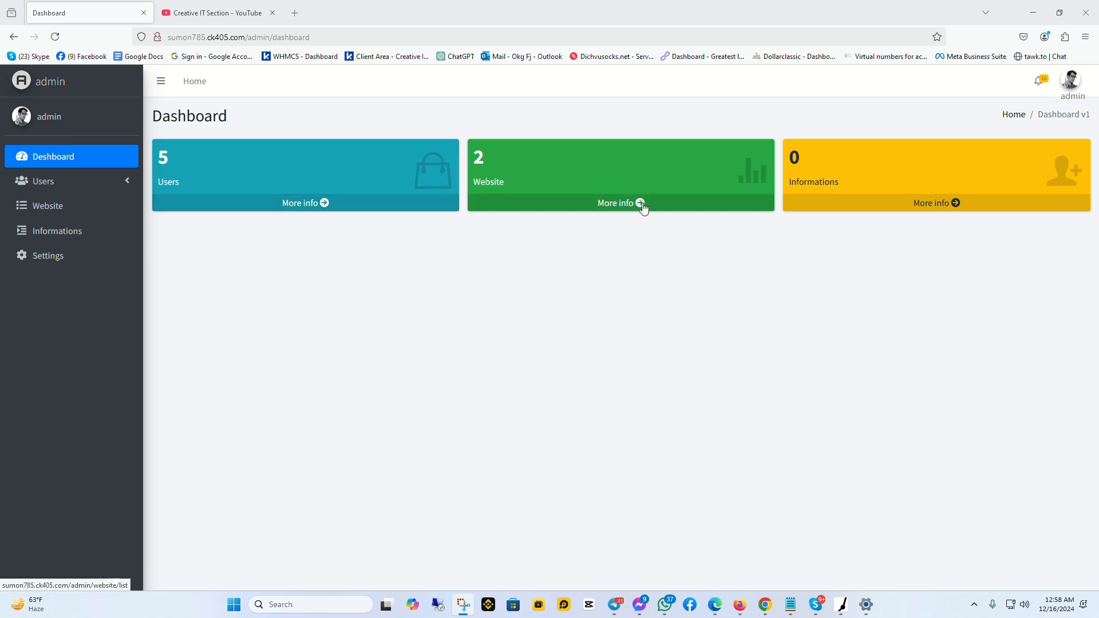
click(54, 182)
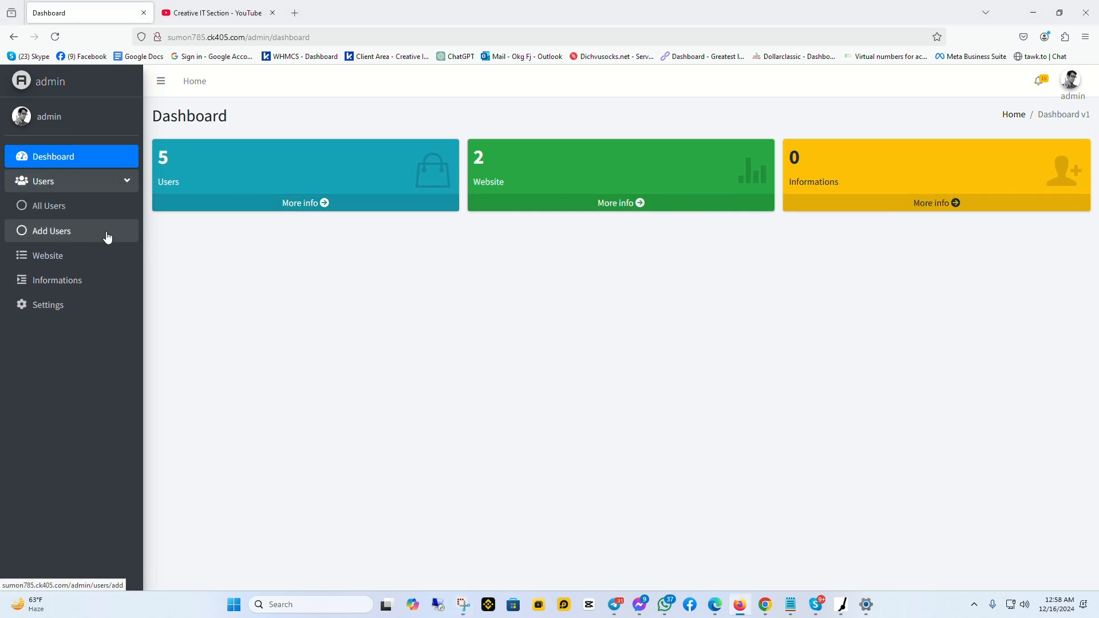
click(70, 210)
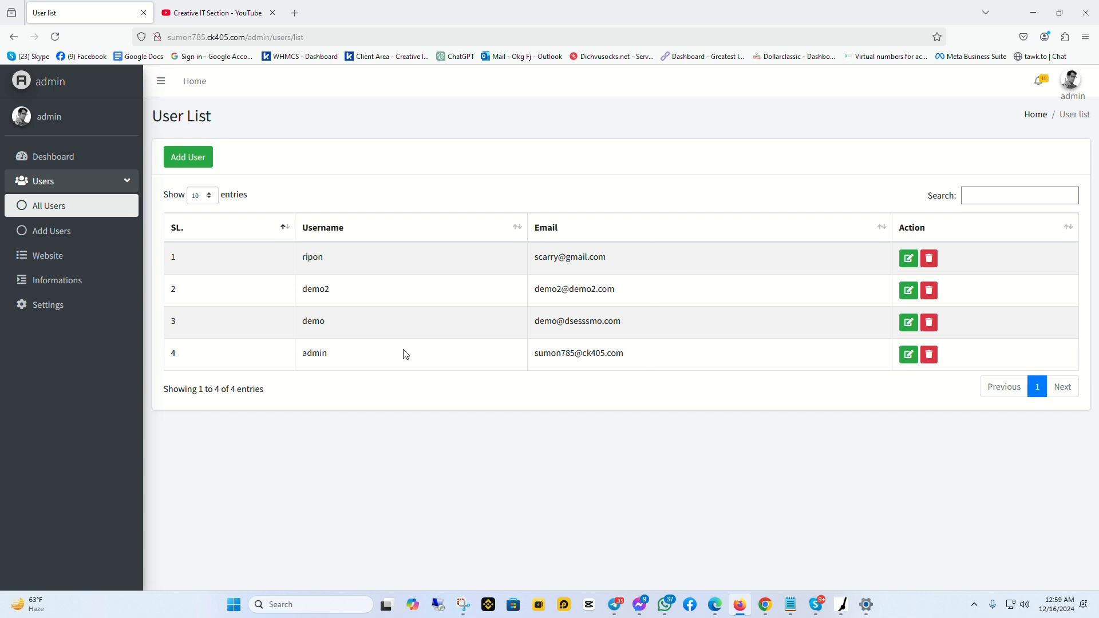
click(24, 236)
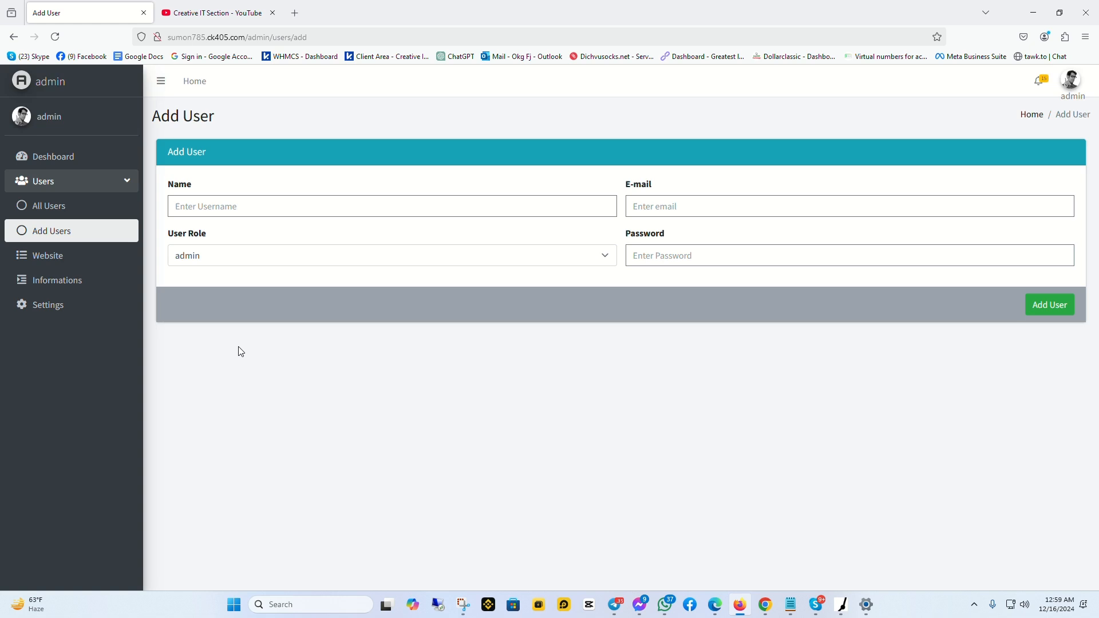
Enter the new username in the Name field and the user's Gmail address in E-mail
click(214, 207)
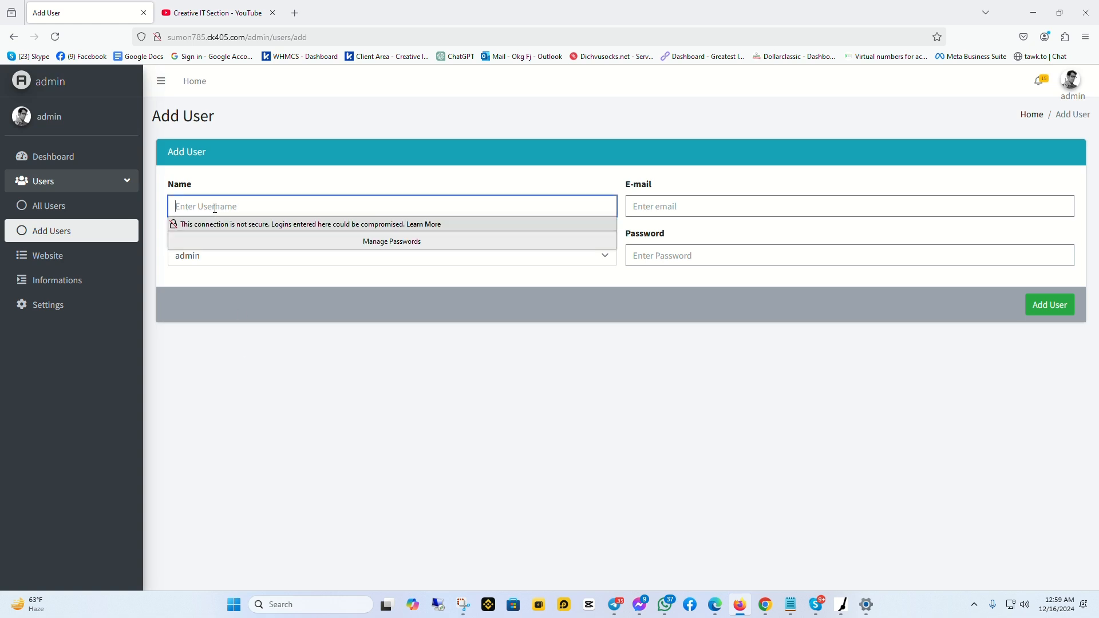
text(ripon517721)
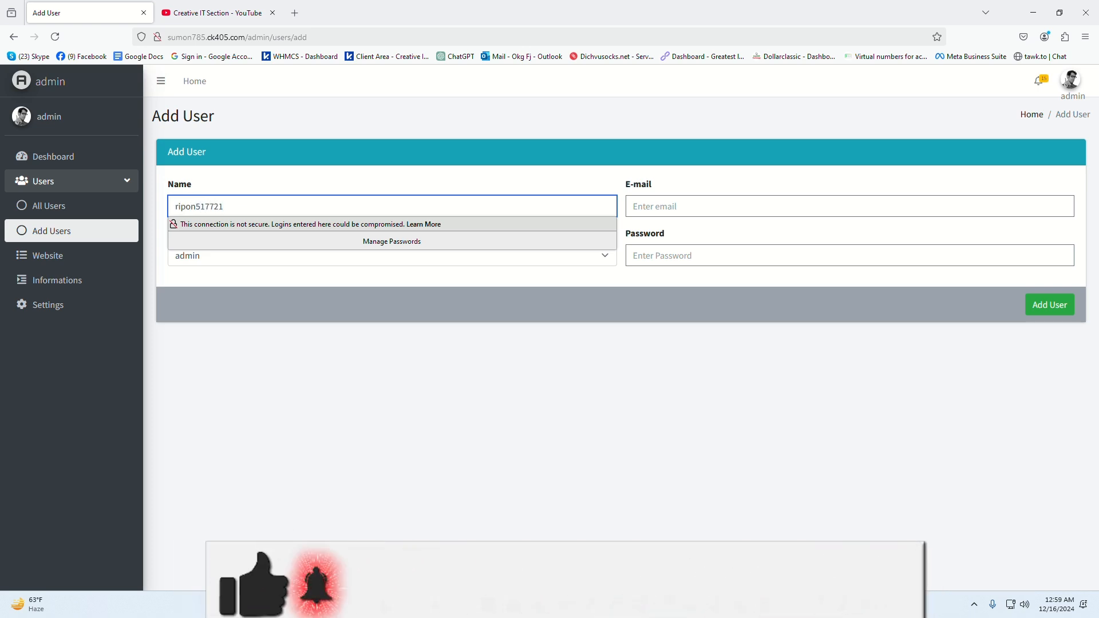
click(670, 212)
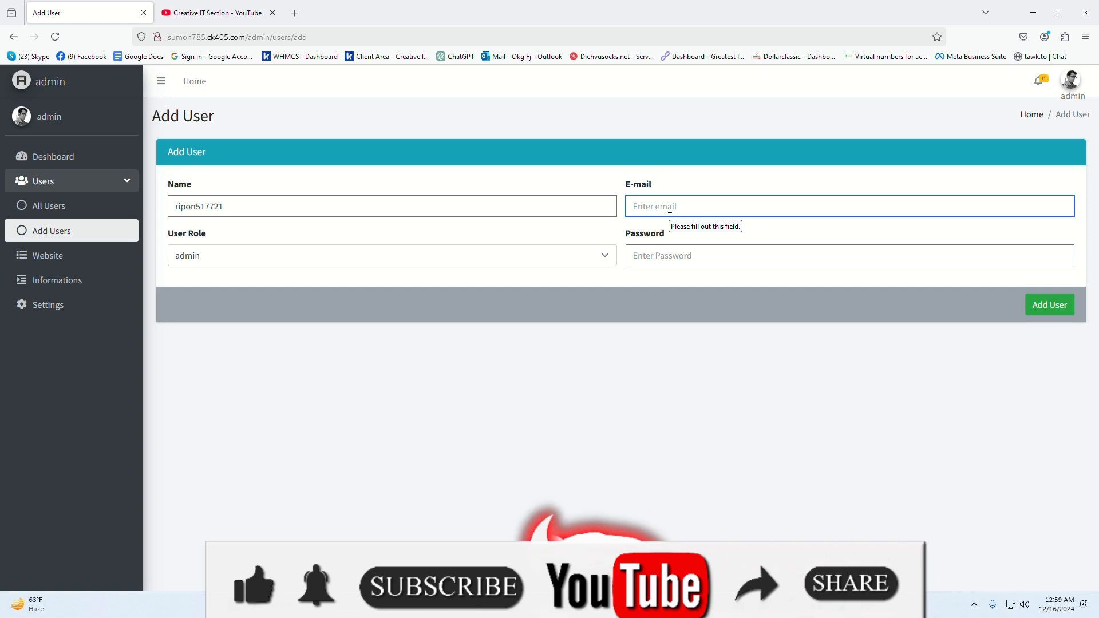
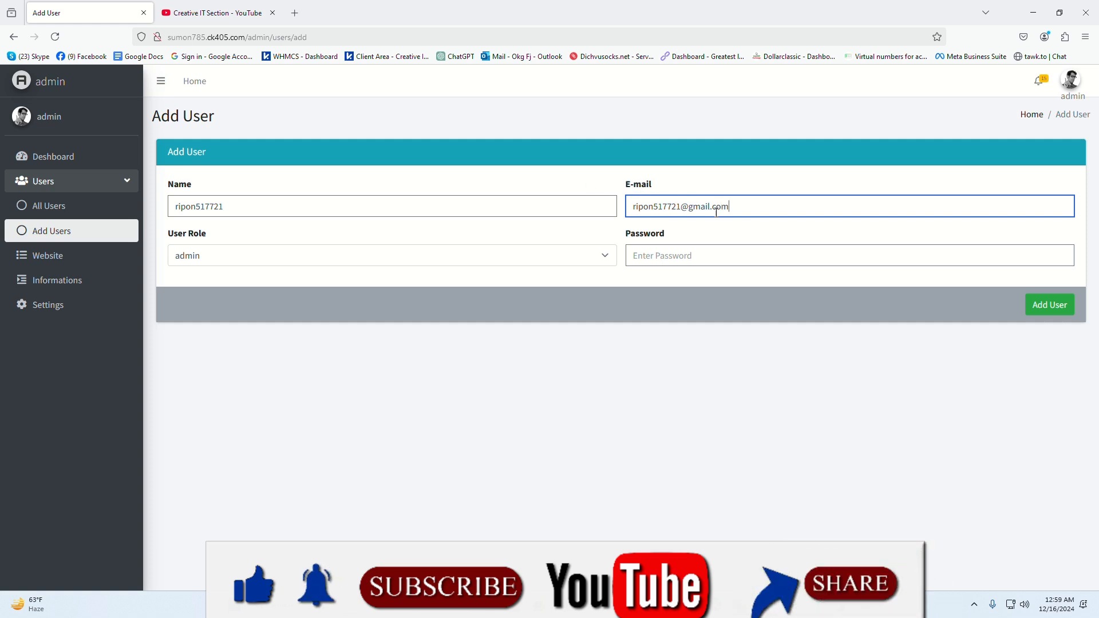
drag(749, 206, 500, 239)
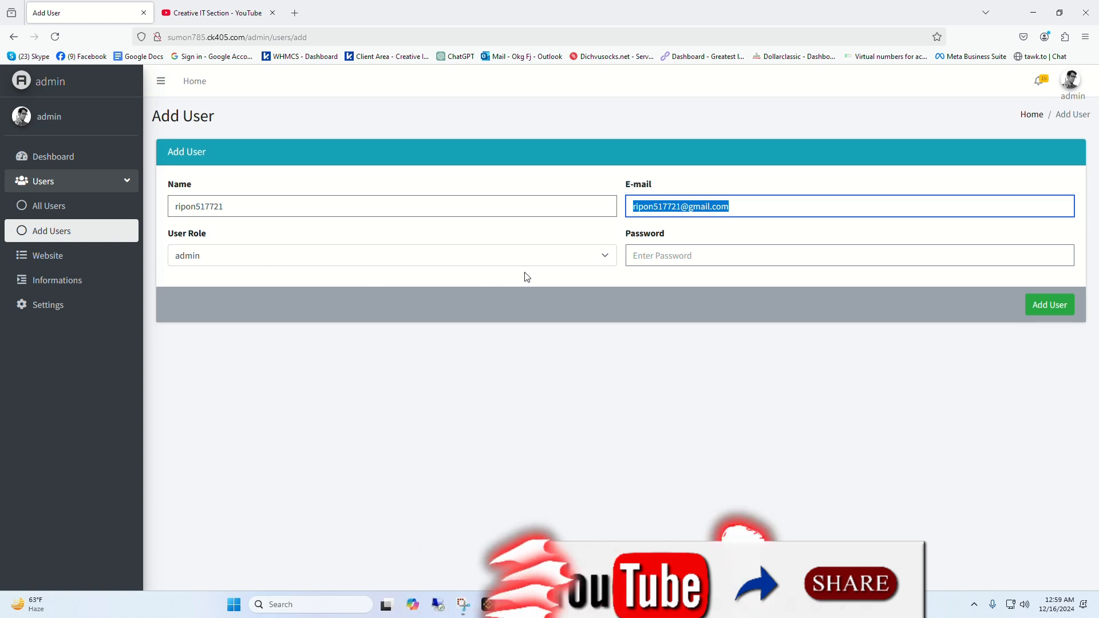
click(598, 256)
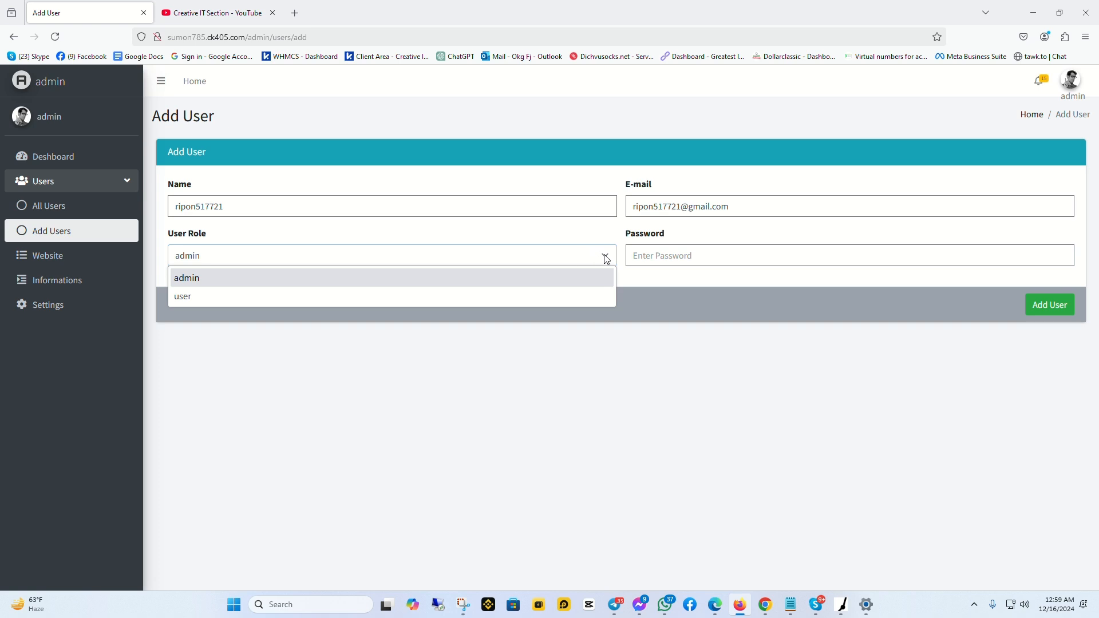
Set User Role to 'user', enter a password, and submit with Add User
click(577, 234)
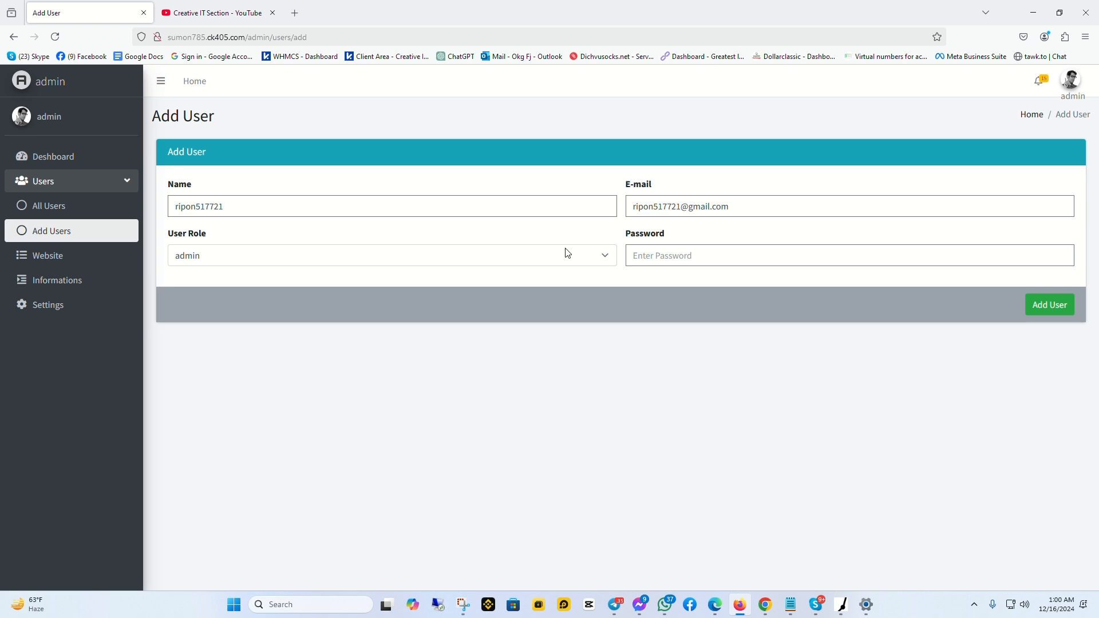
click(604, 256)
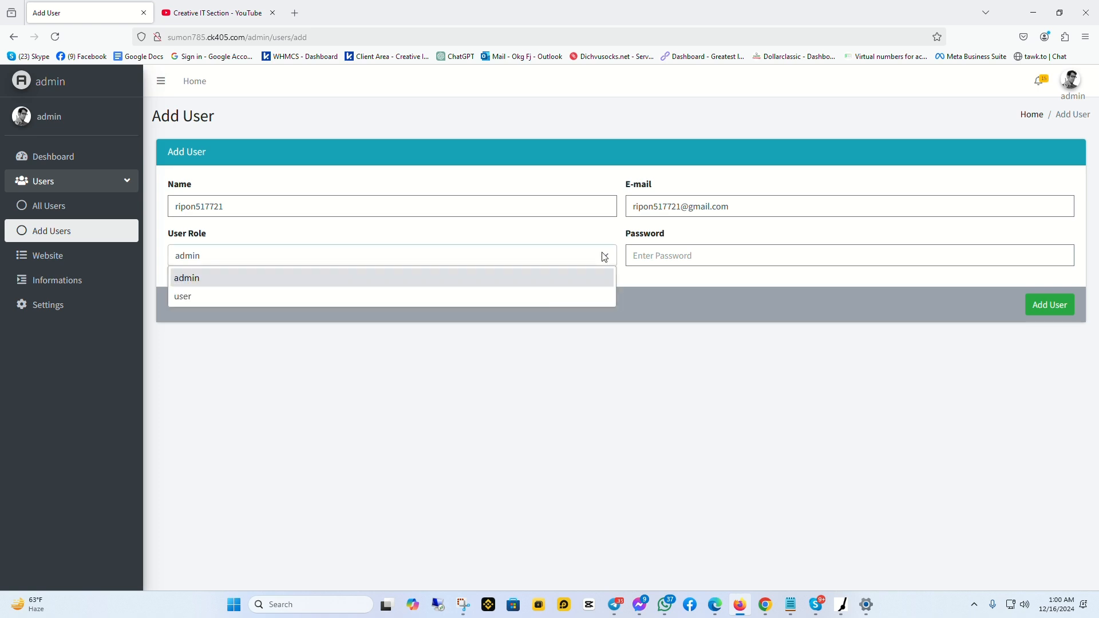
click(275, 298)
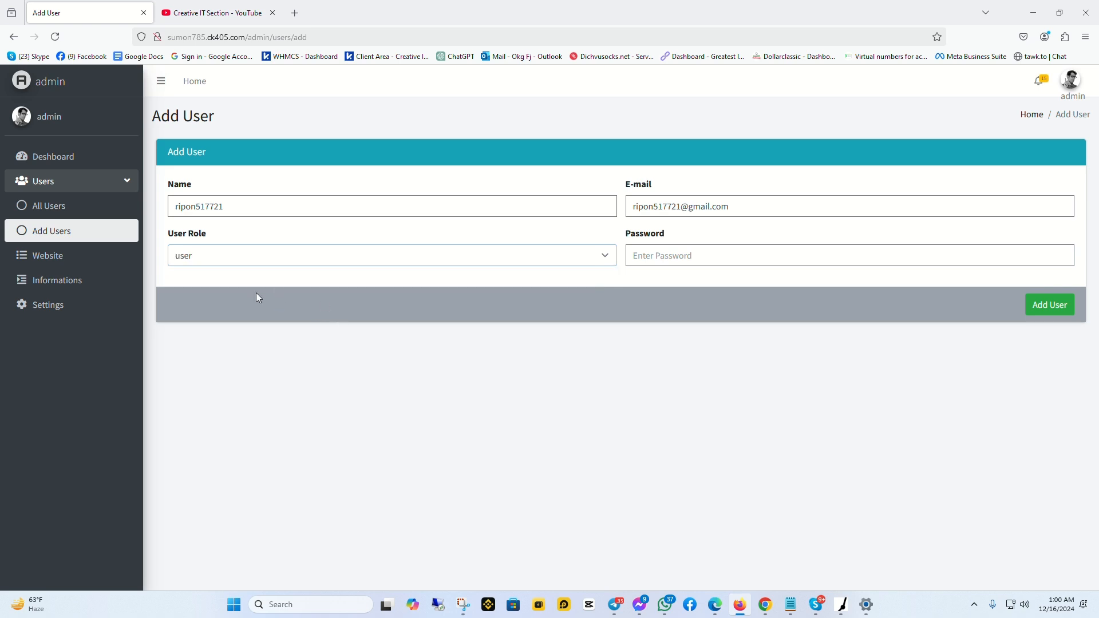
click(674, 260)
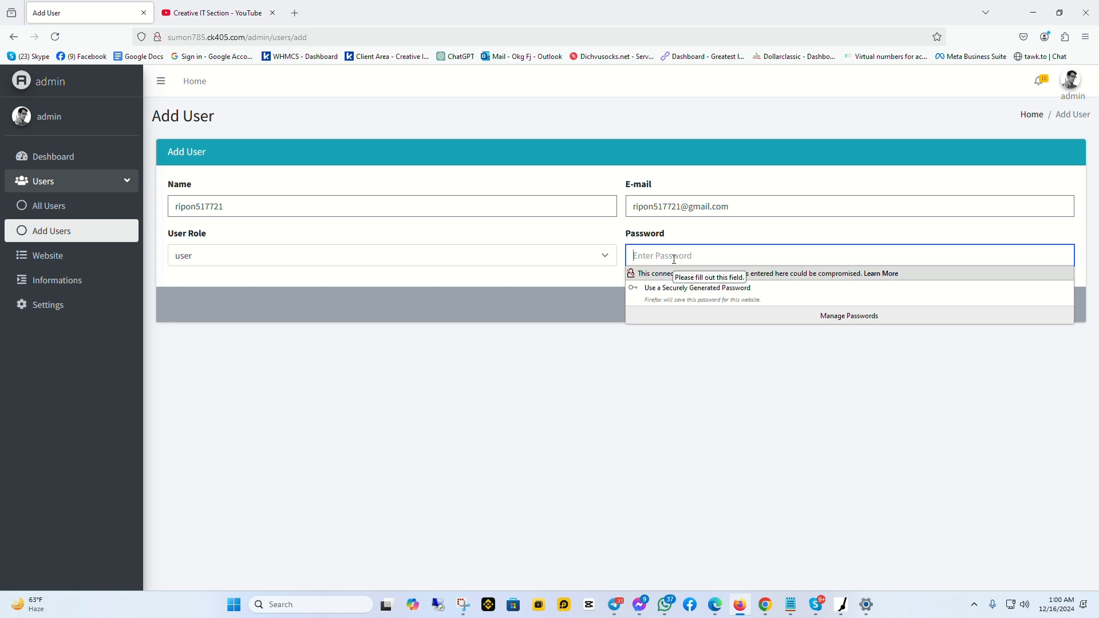
text(1)
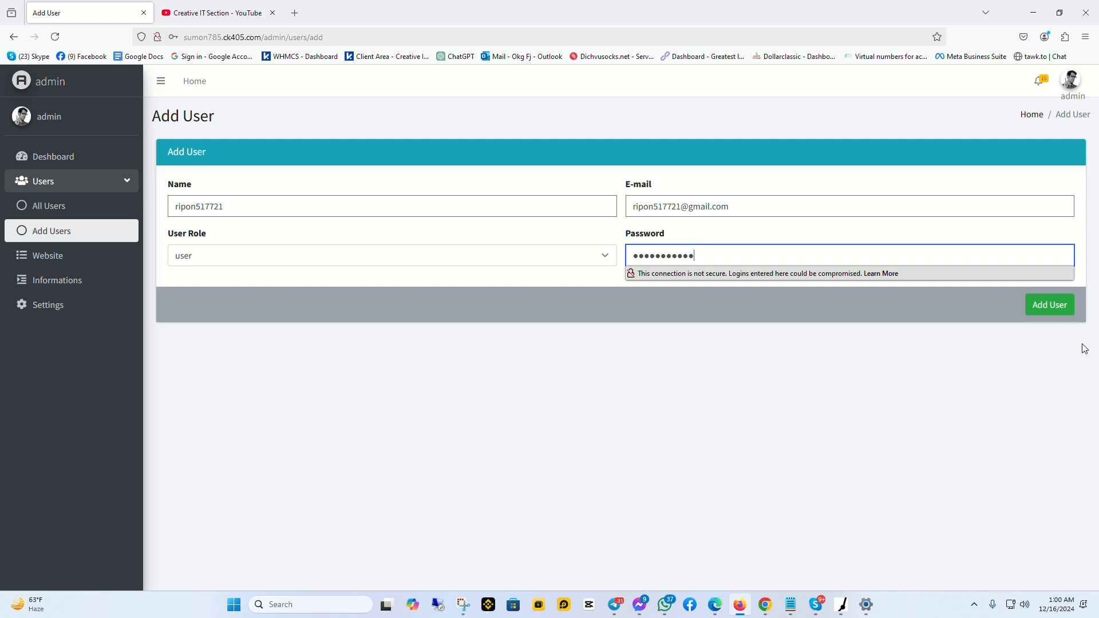
click(1051, 312)
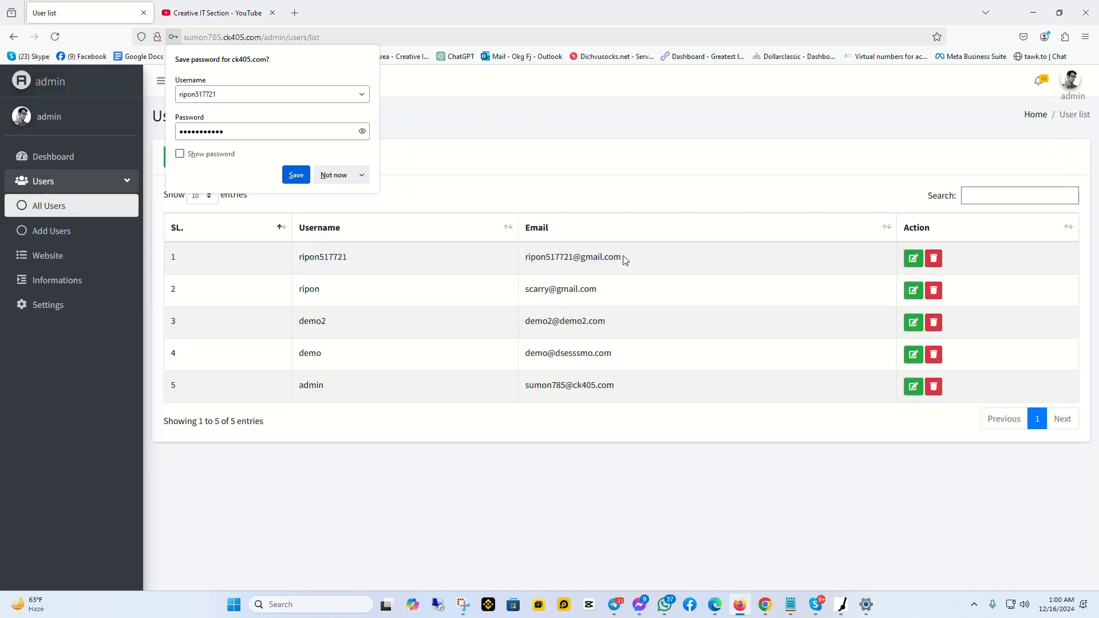
drag(626, 261, 518, 257)
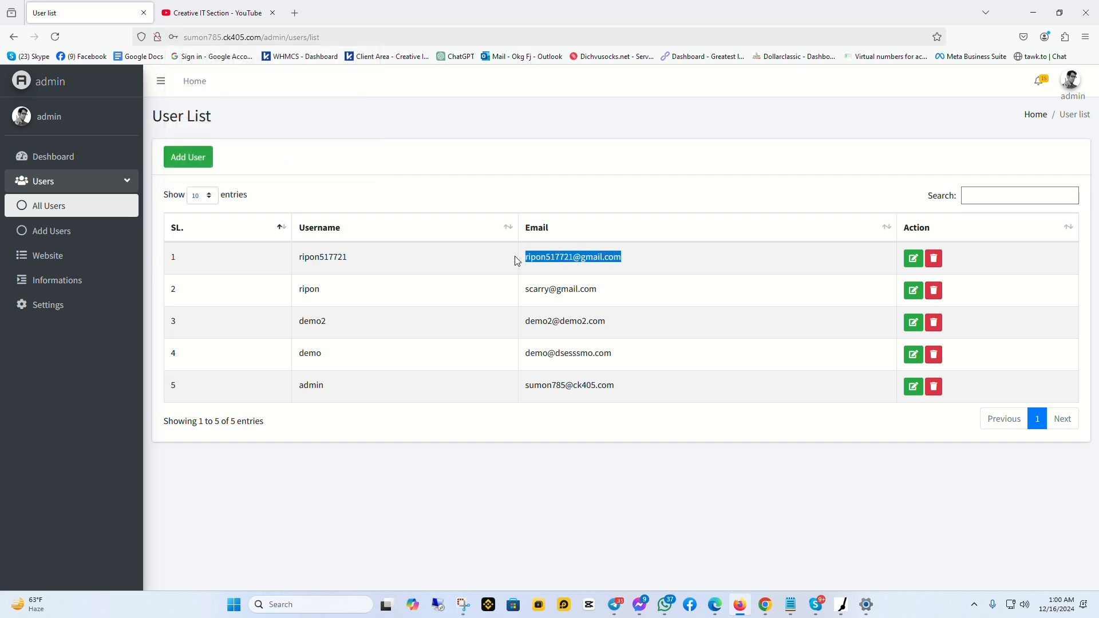
drag(349, 257, 299, 257)
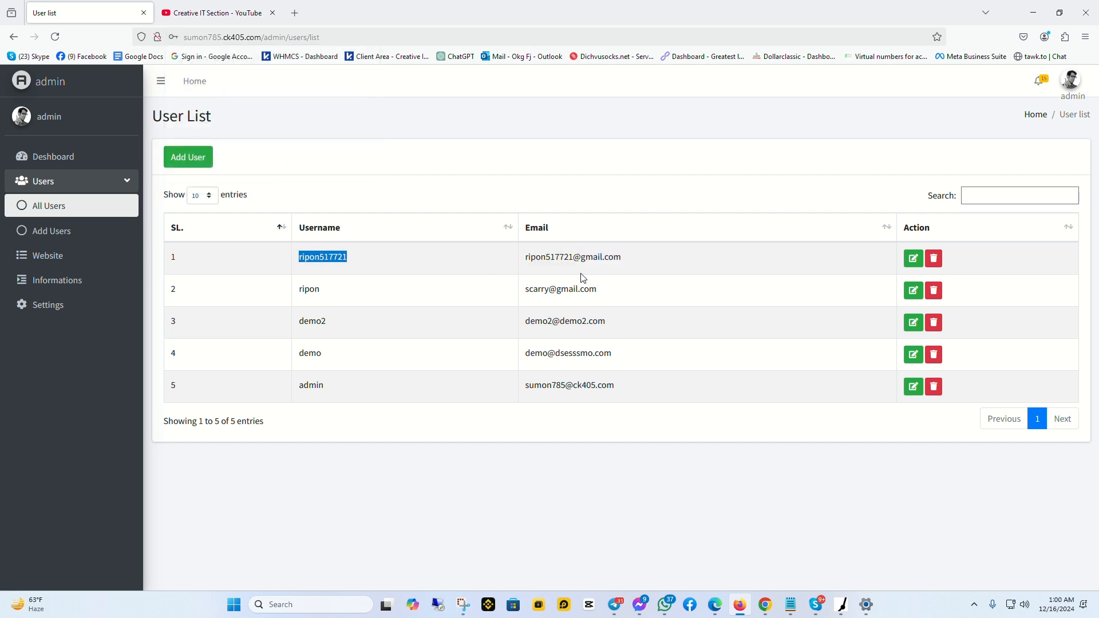
click(322, 37)
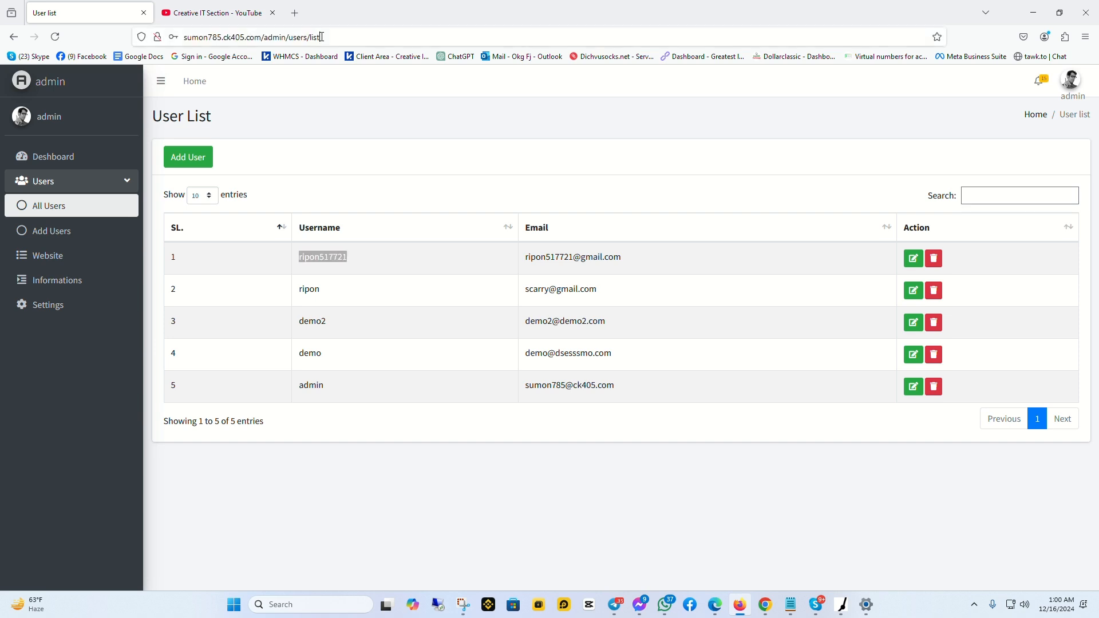
click(330, 36)
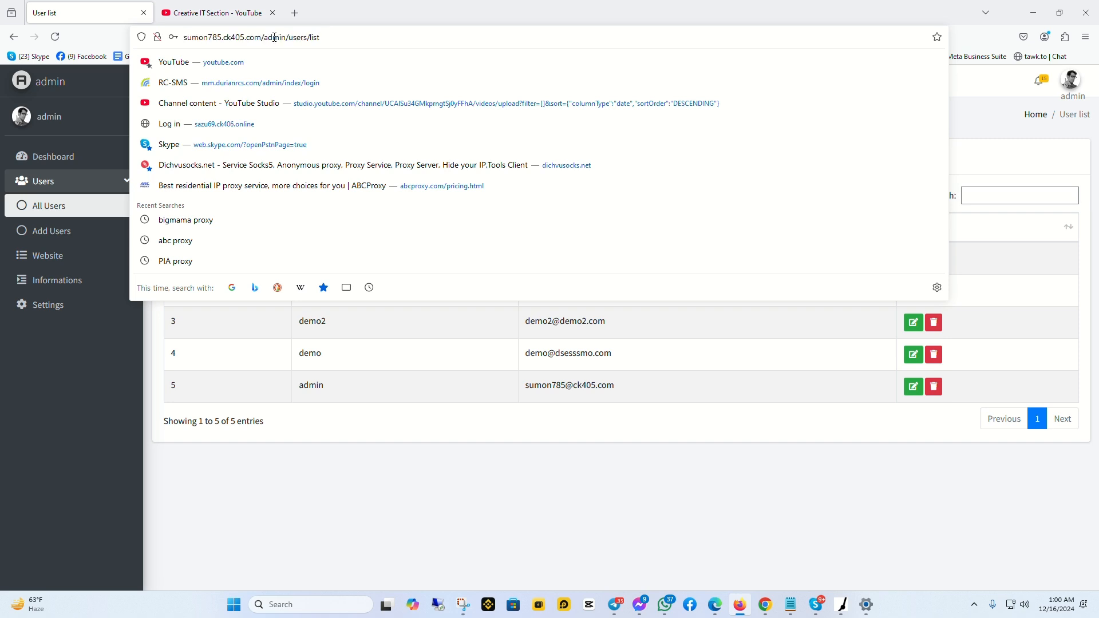
drag(263, 37, 167, 38)
key(ctrl+c)
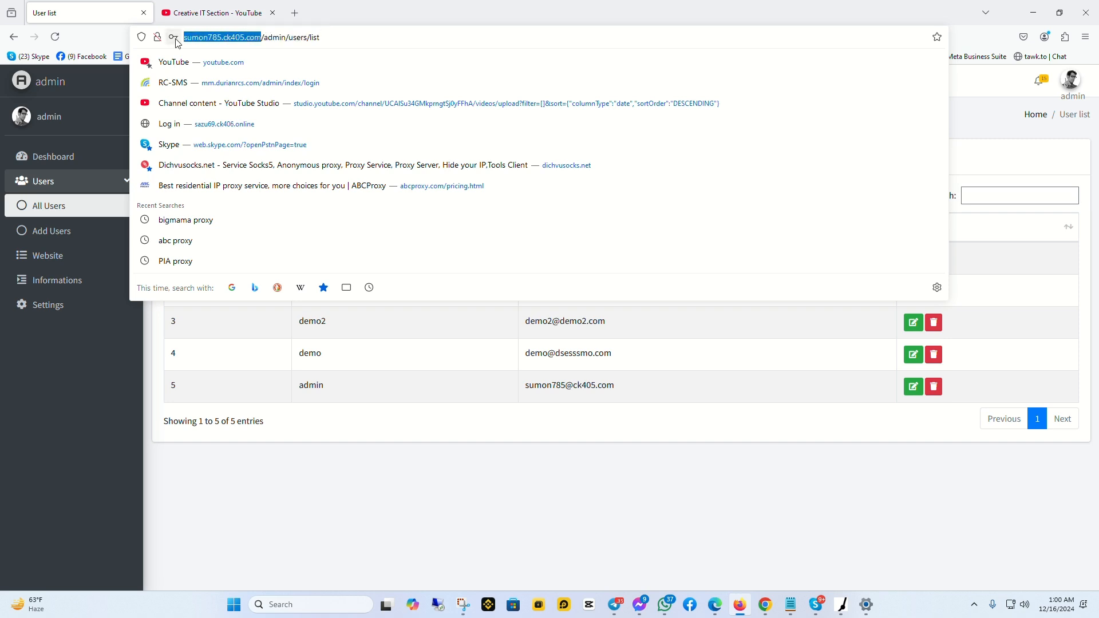
click(355, 508)
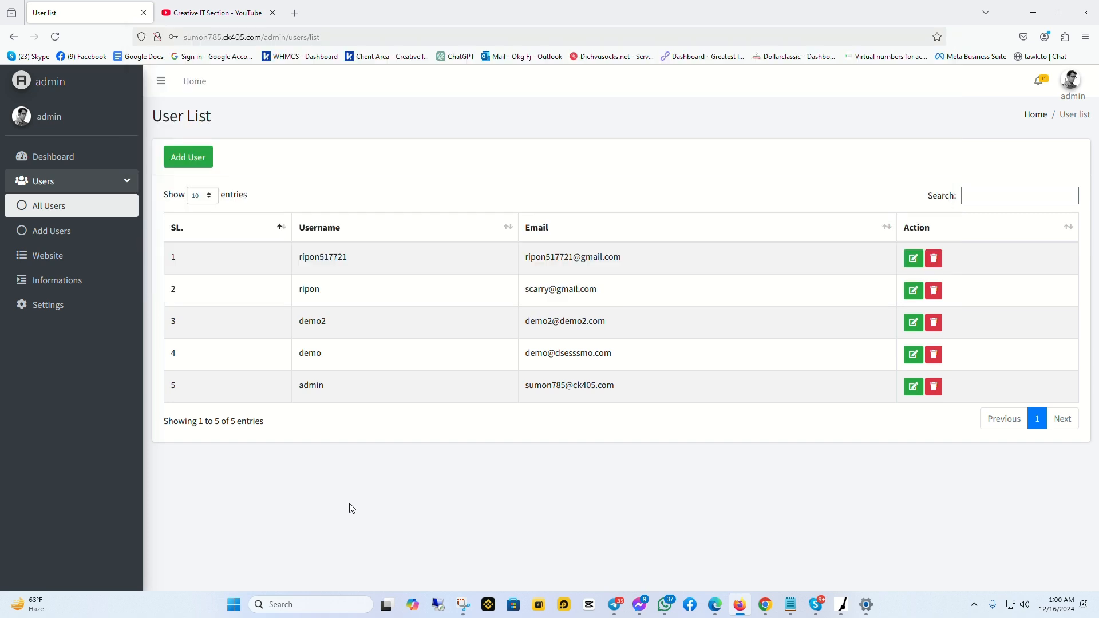
In Chrome, close the SwitchyOmega options tab and load the pasted site address in a new tab
click(767, 608)
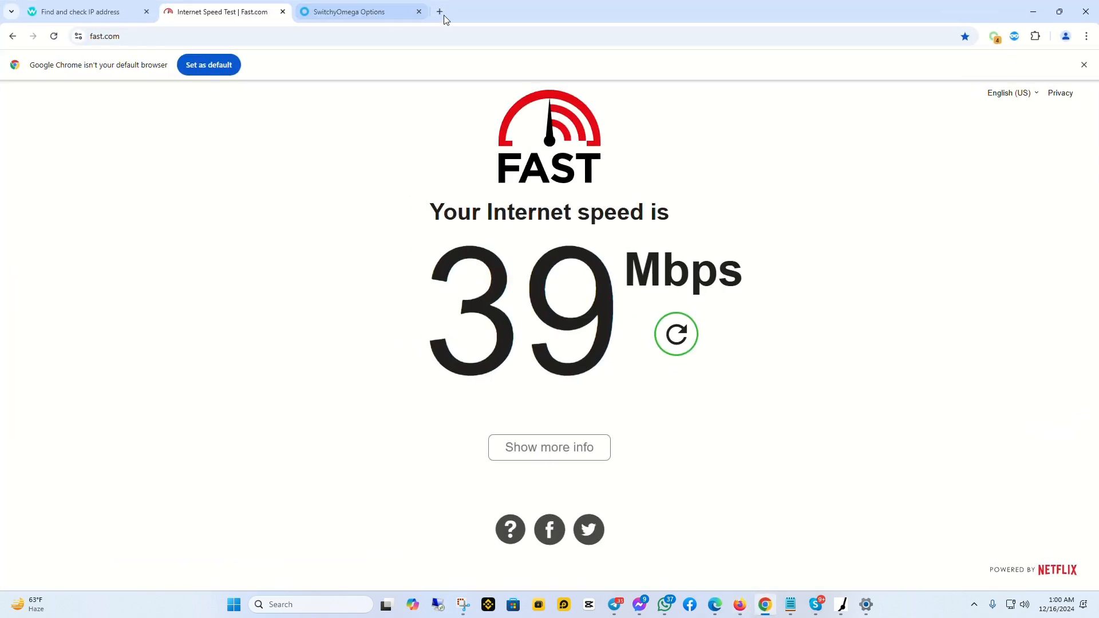
click(420, 12)
click(303, 12)
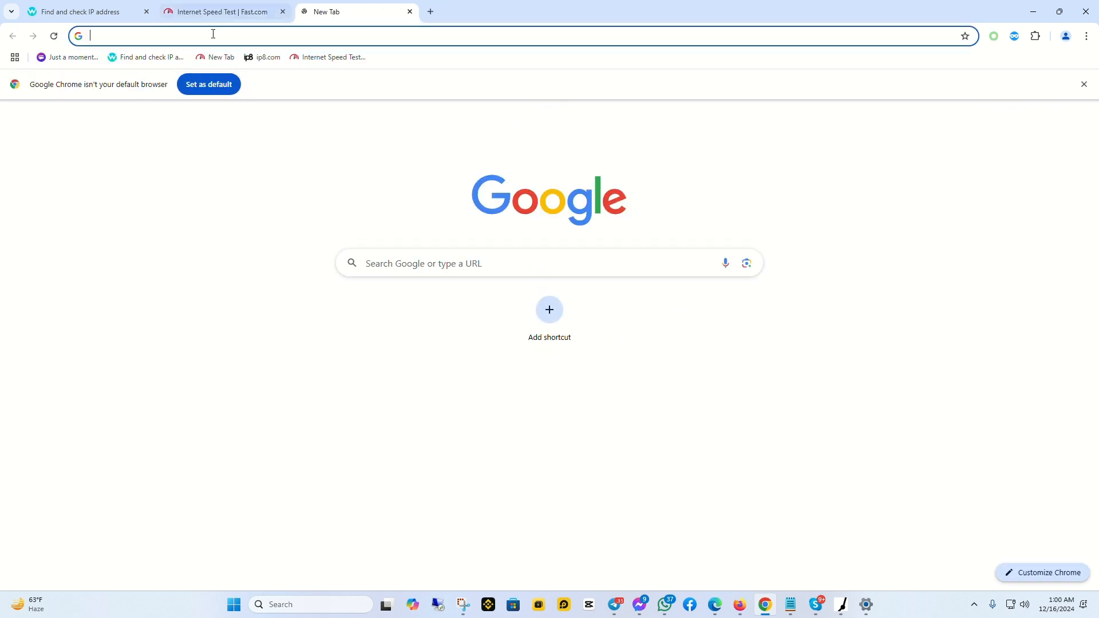
key(ctrl+v)
key(Return)
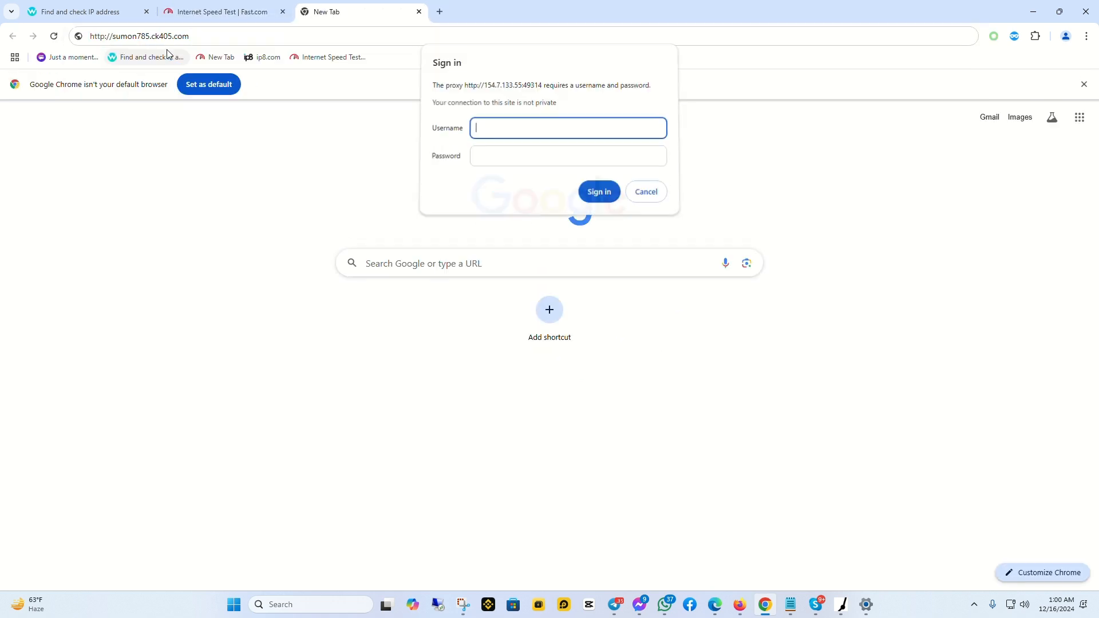
Switch the proxy to auto switch, close Fast.com, and reload the sumon785.ck405.com Login page
click(994, 37)
click(944, 134)
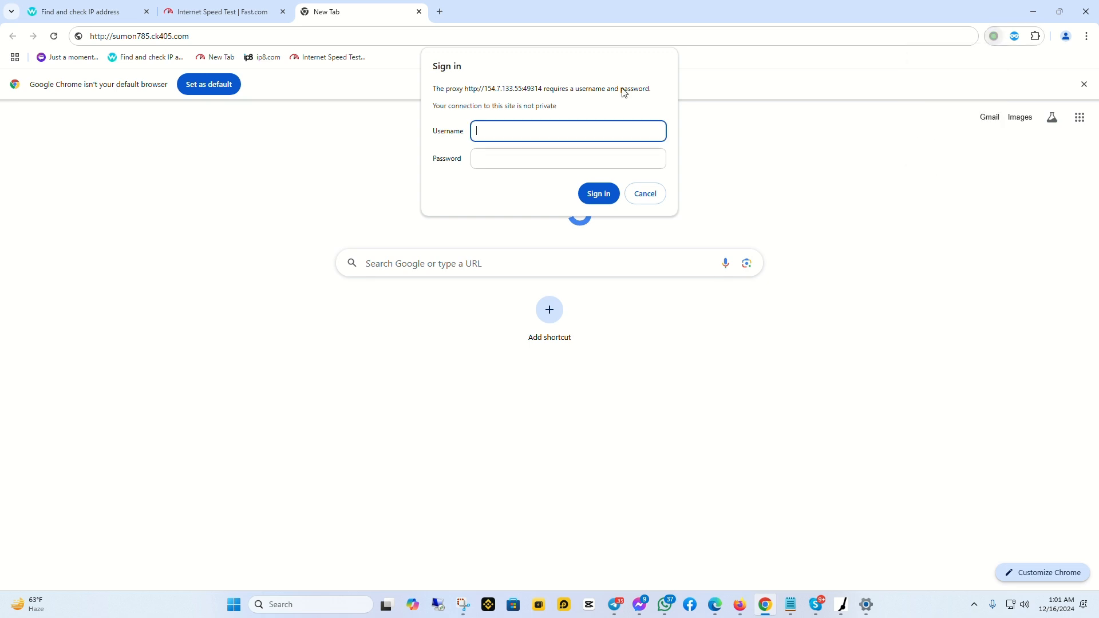
click(53, 36)
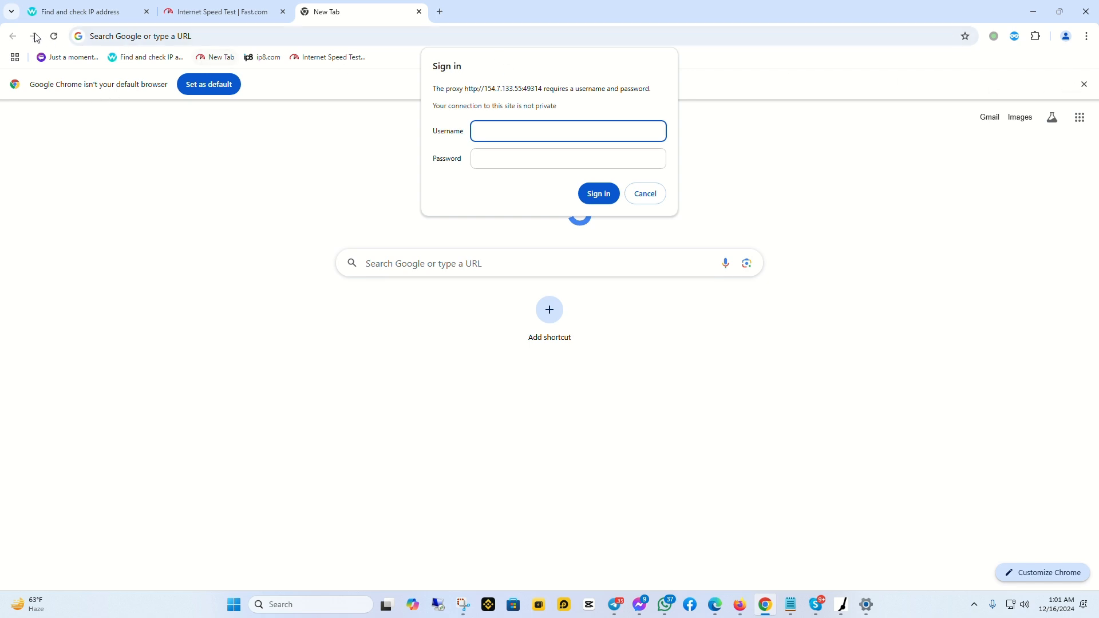
click(53, 38)
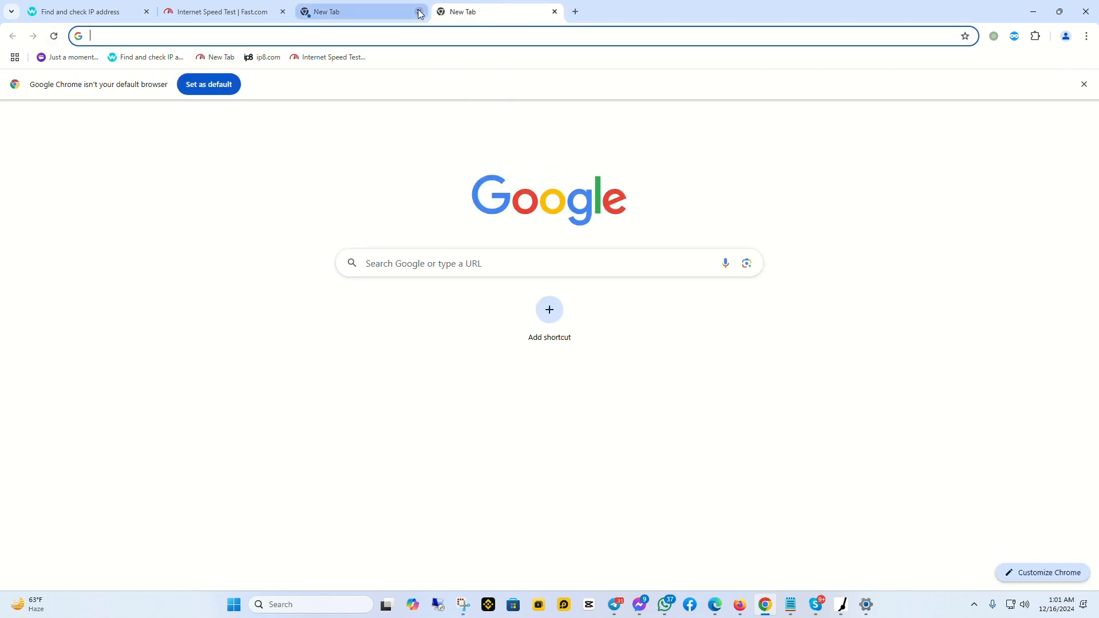
click(283, 12)
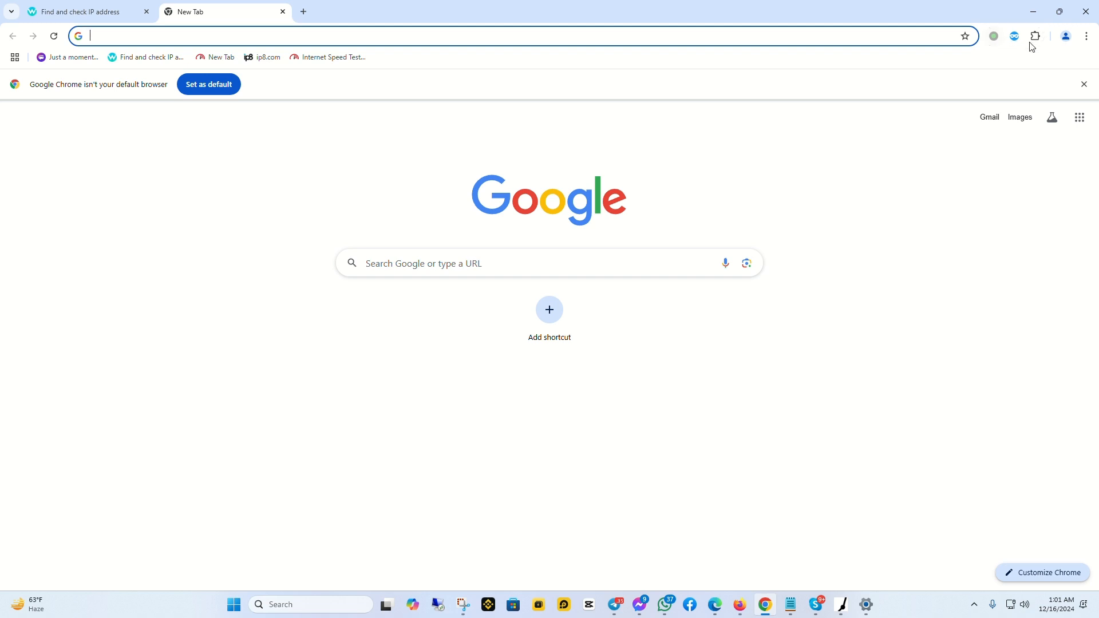
click(176, 36)
key(ctrl+v)
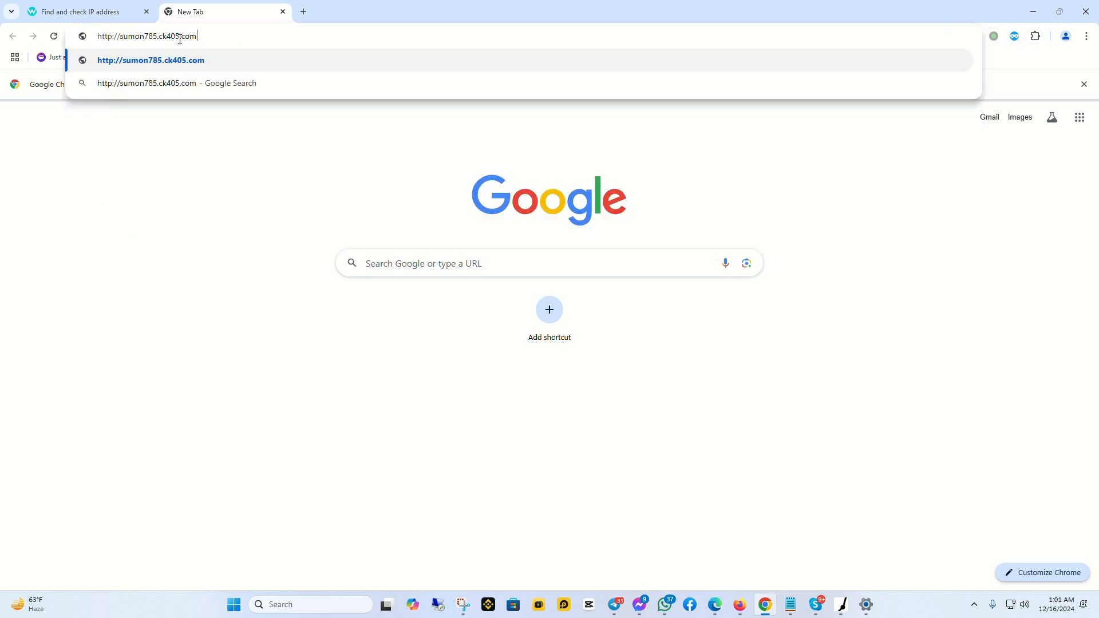
key(Return)
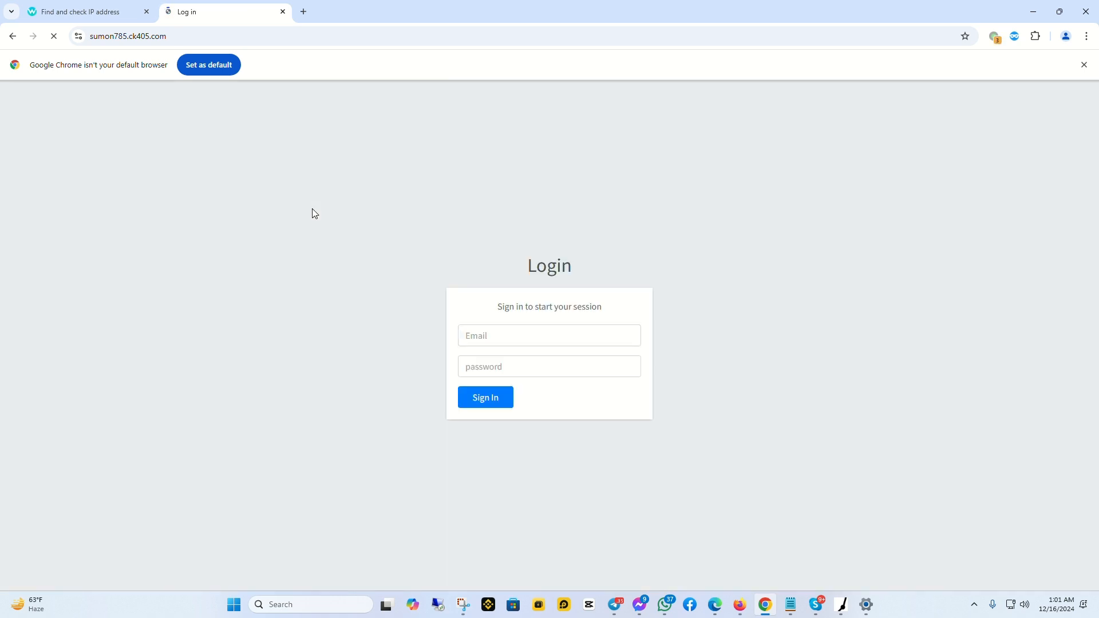
Sign in with the new user's e-mail and password after checking the Firefox user list
click(485, 333)
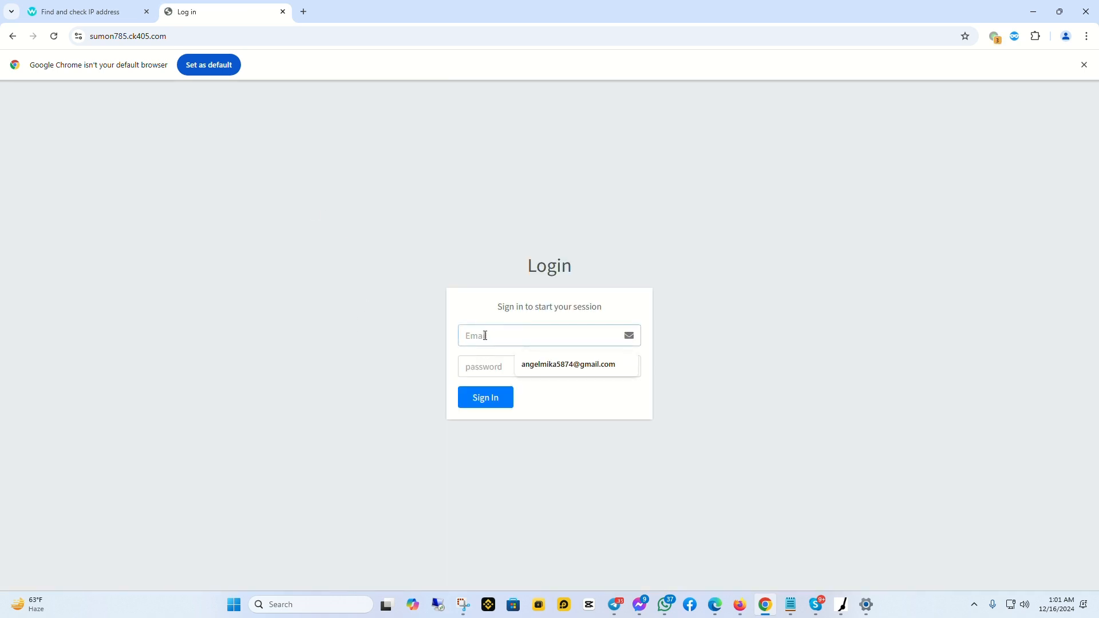
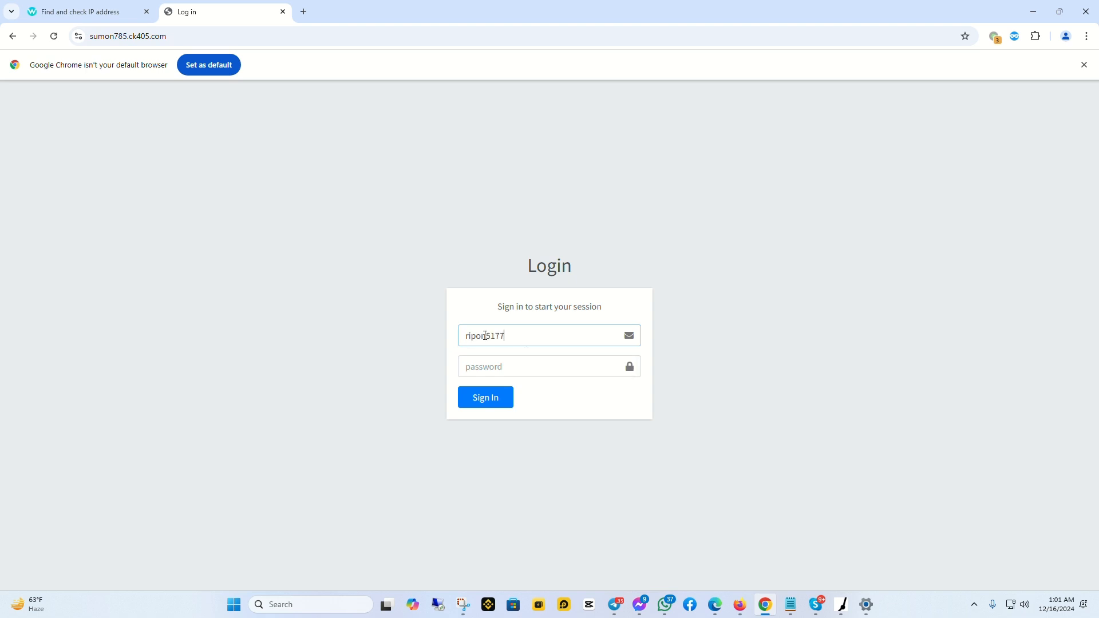
click(477, 371)
text(*)
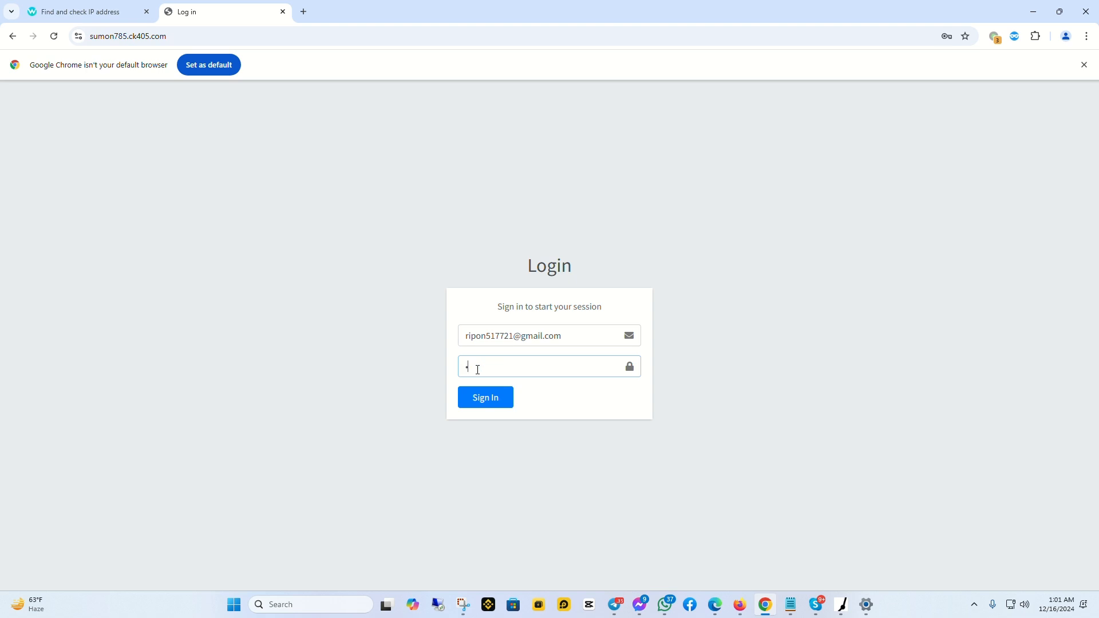
text(********)
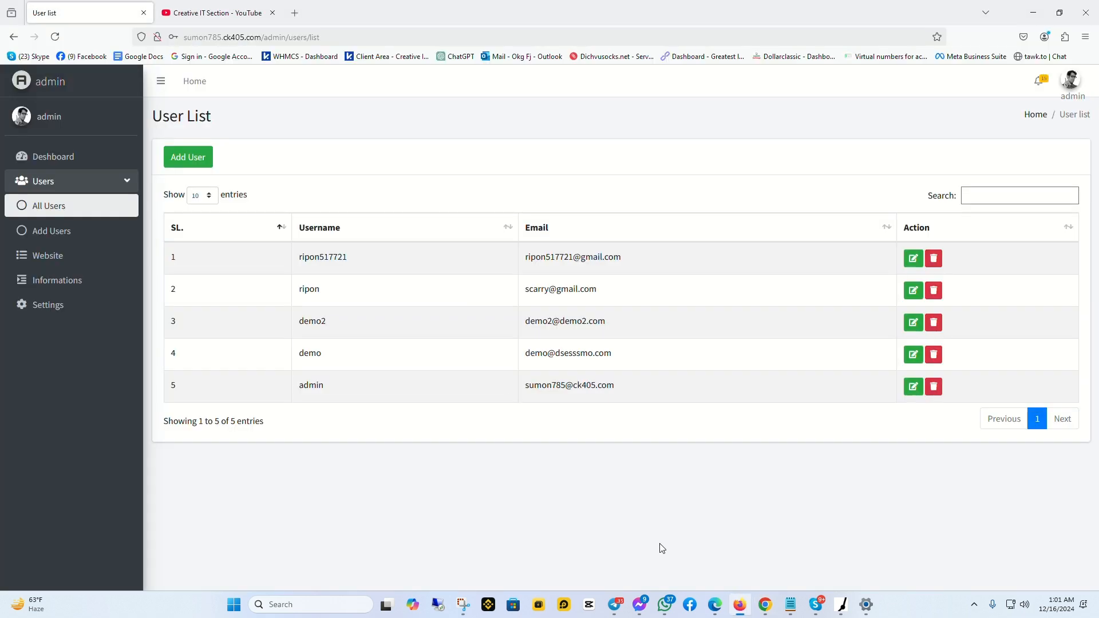
click(740, 605)
click(765, 608)
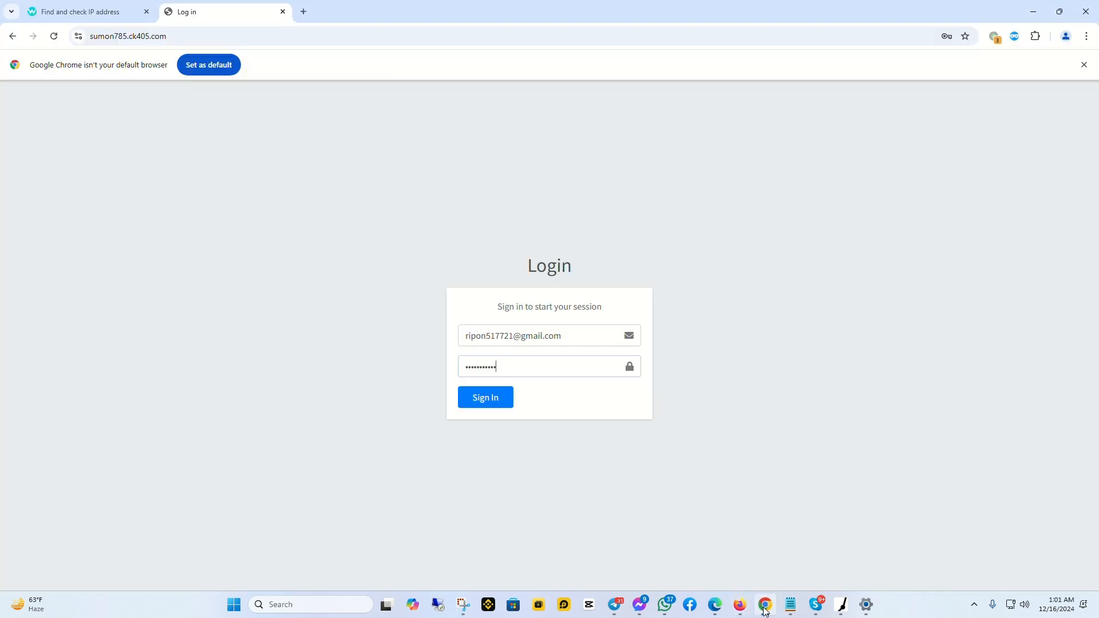
click(483, 400)
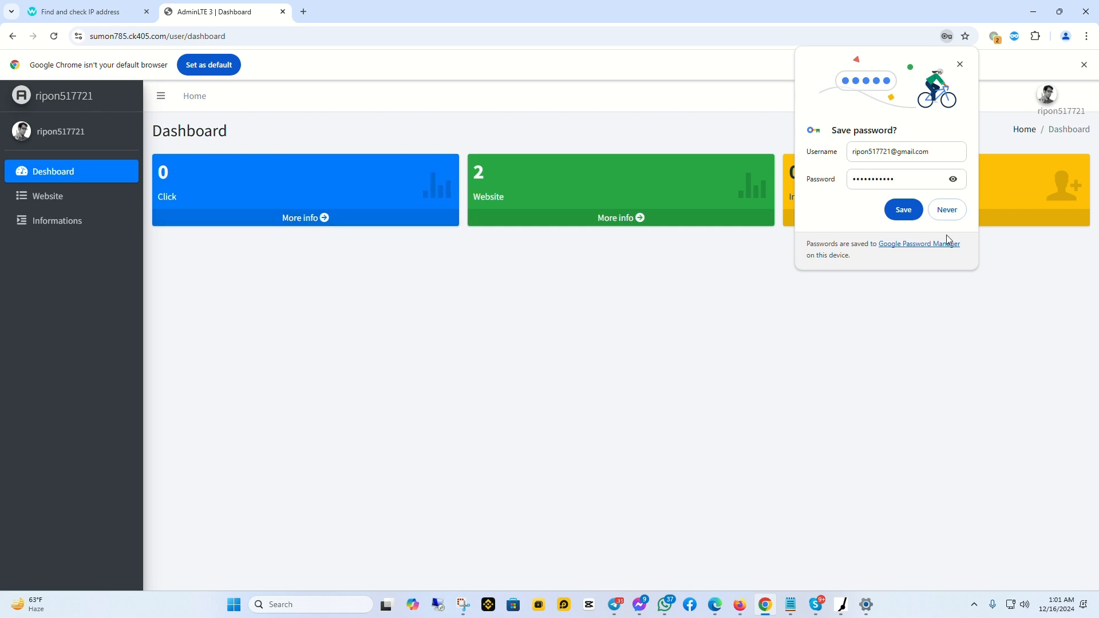
Choose Never on Chrome's save-password prompt, then open Website in the sidebar
click(946, 210)
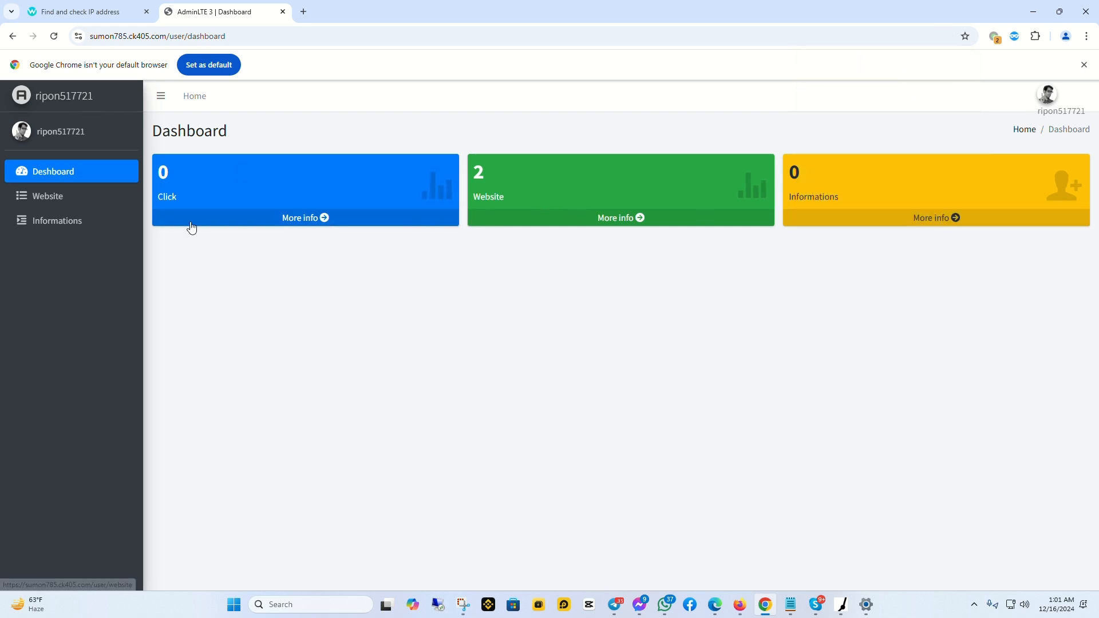
click(66, 196)
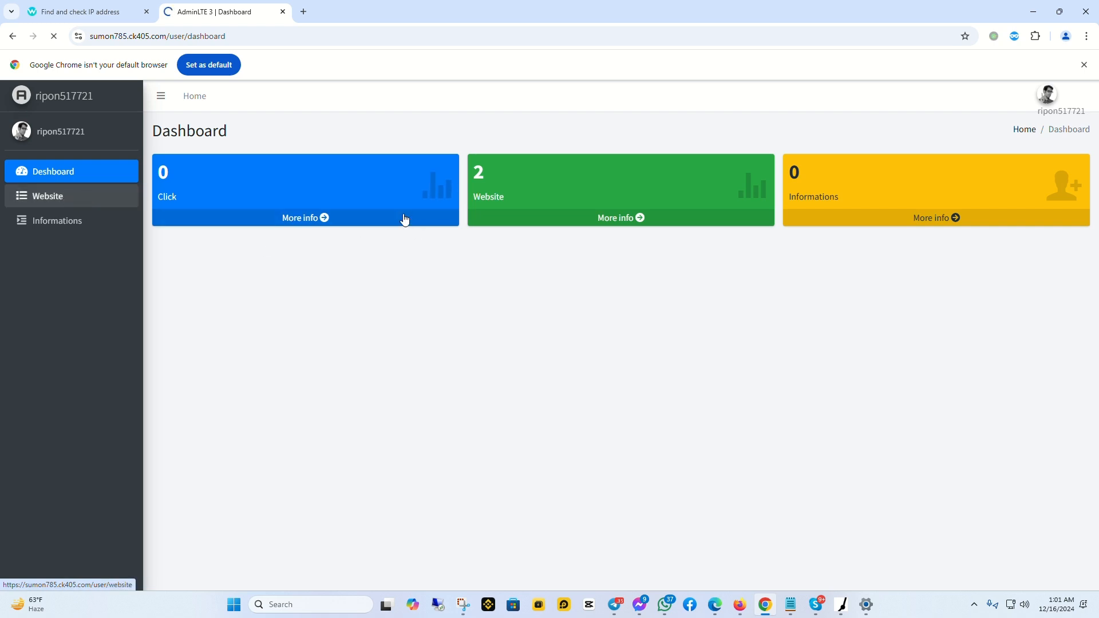
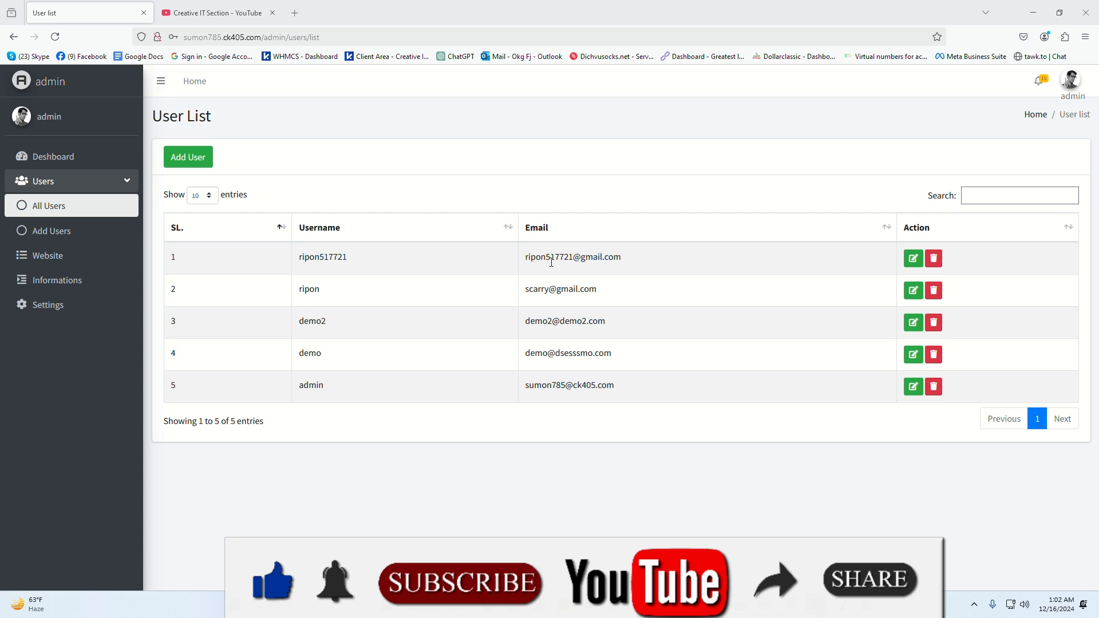
Open the first user's edit form and replace the start of the name with 'roni'
click(913, 260)
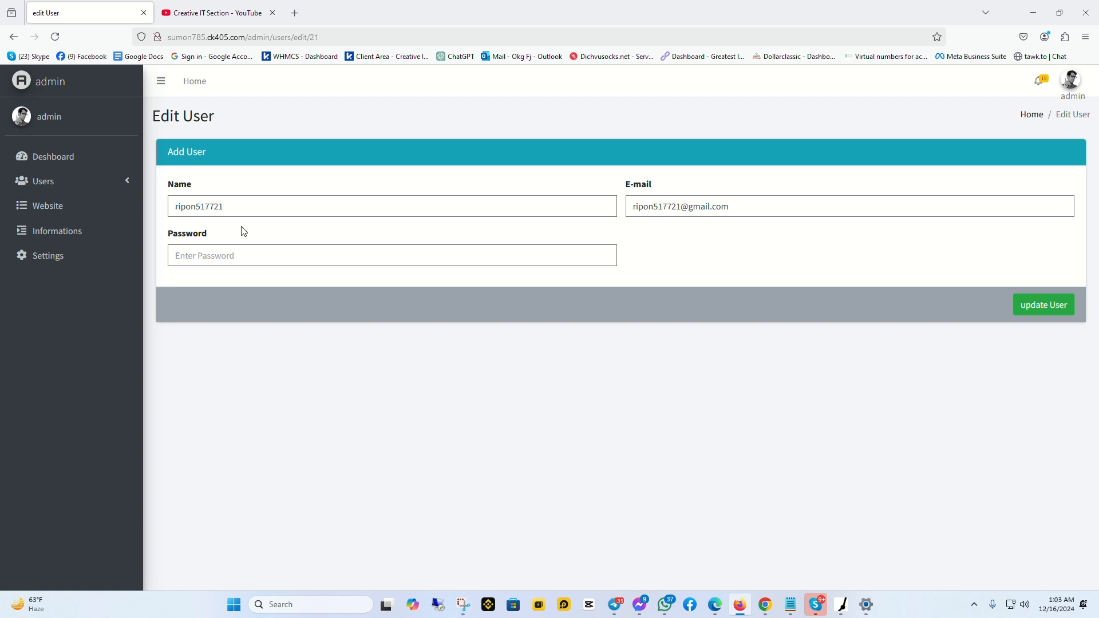
drag(236, 207, 173, 205)
click(231, 207)
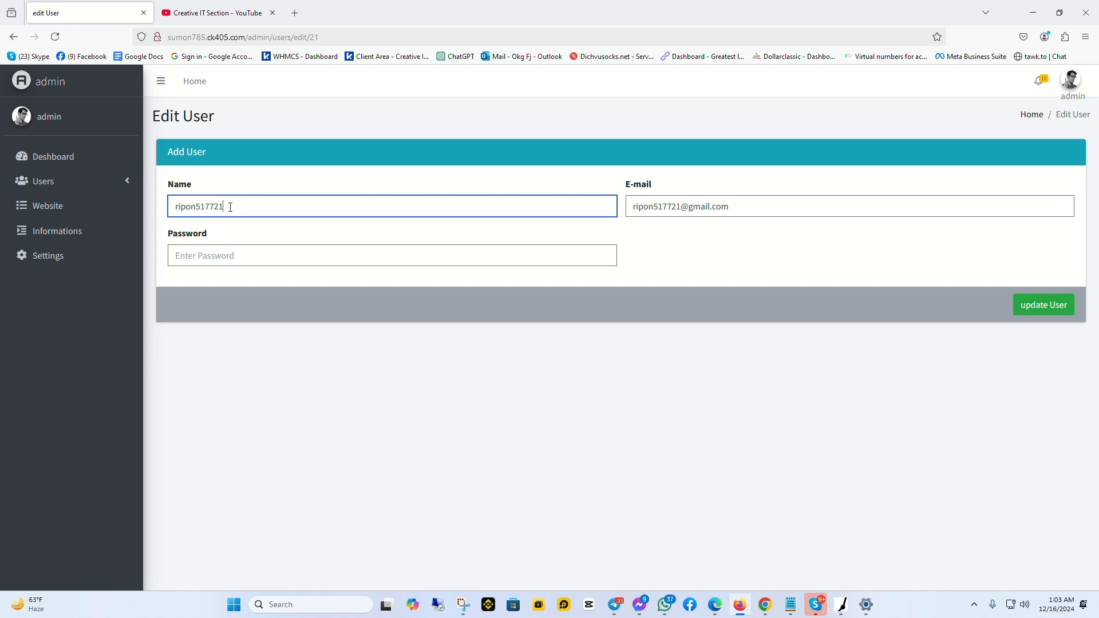
drag(197, 207, 174, 205)
text(ro)
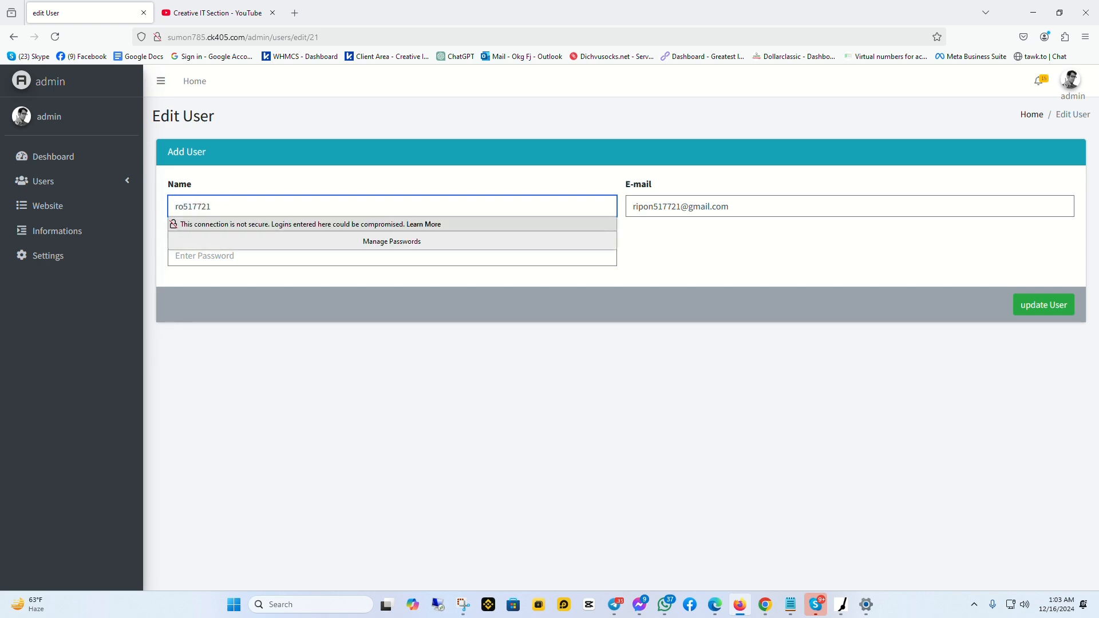
text(ni)
Insert '55' into the e-mail address, enter a new password, and reselect the e-mail
click(735, 204)
click(683, 206)
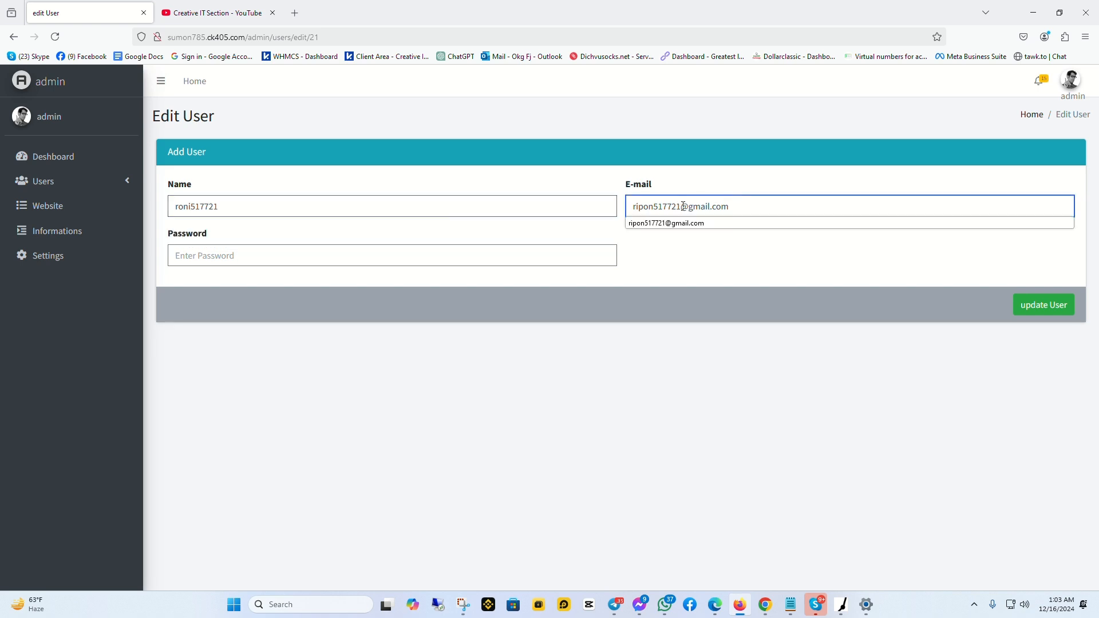
text(55)
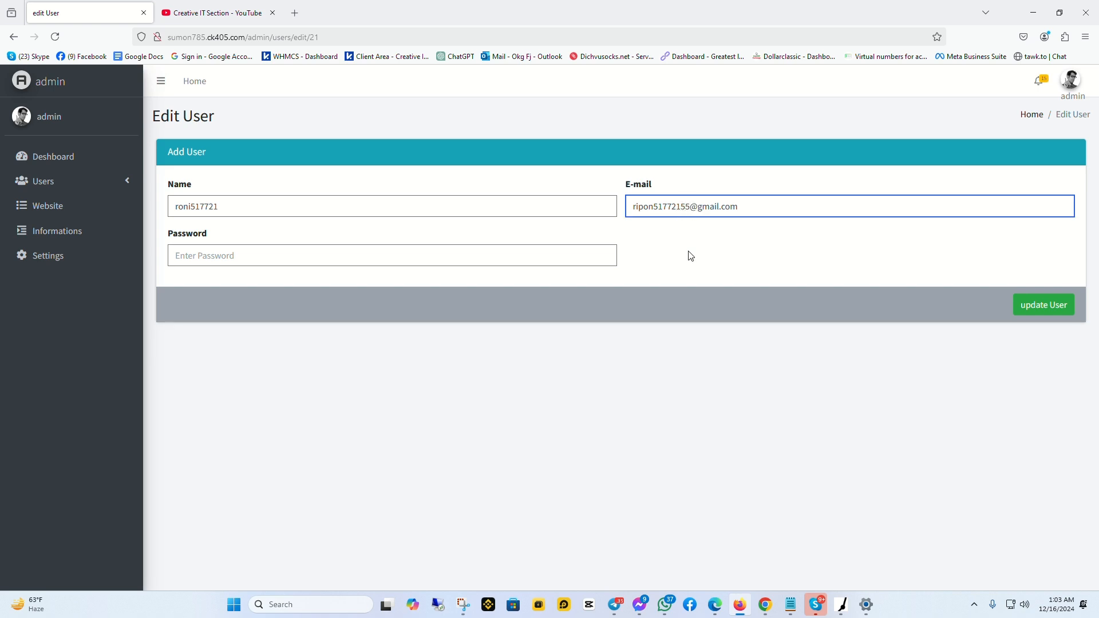
click(227, 255)
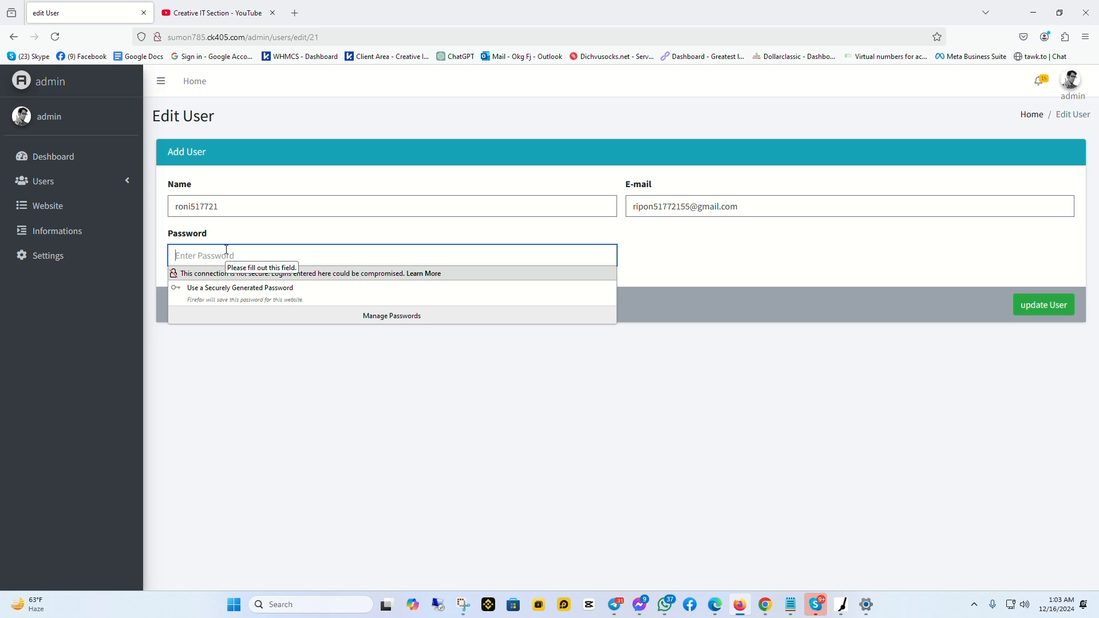
text(12345)
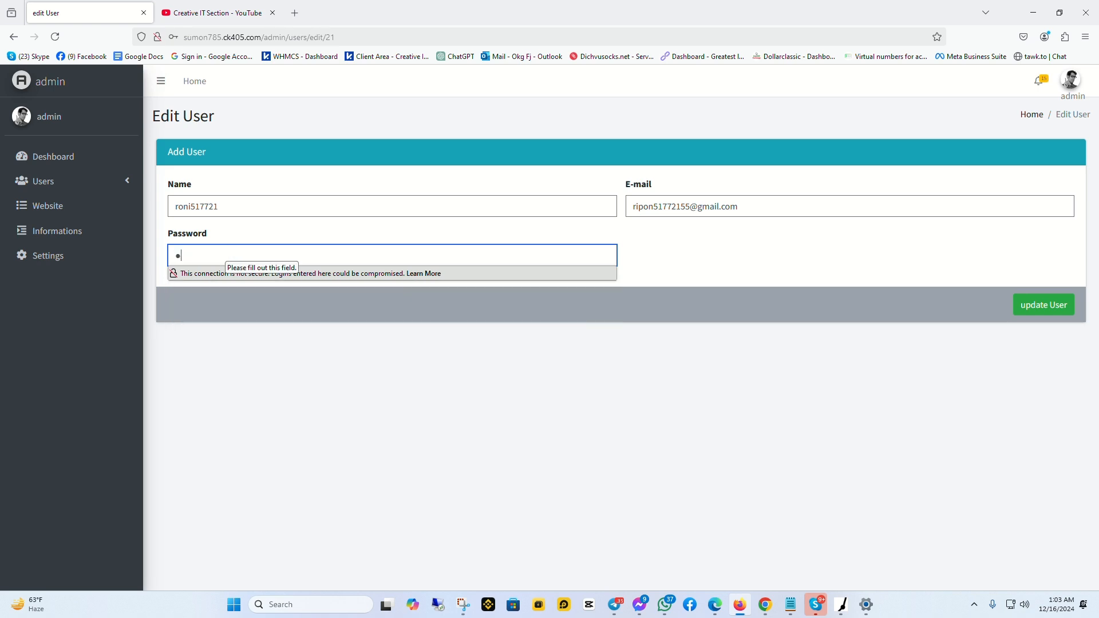
text(••••••)
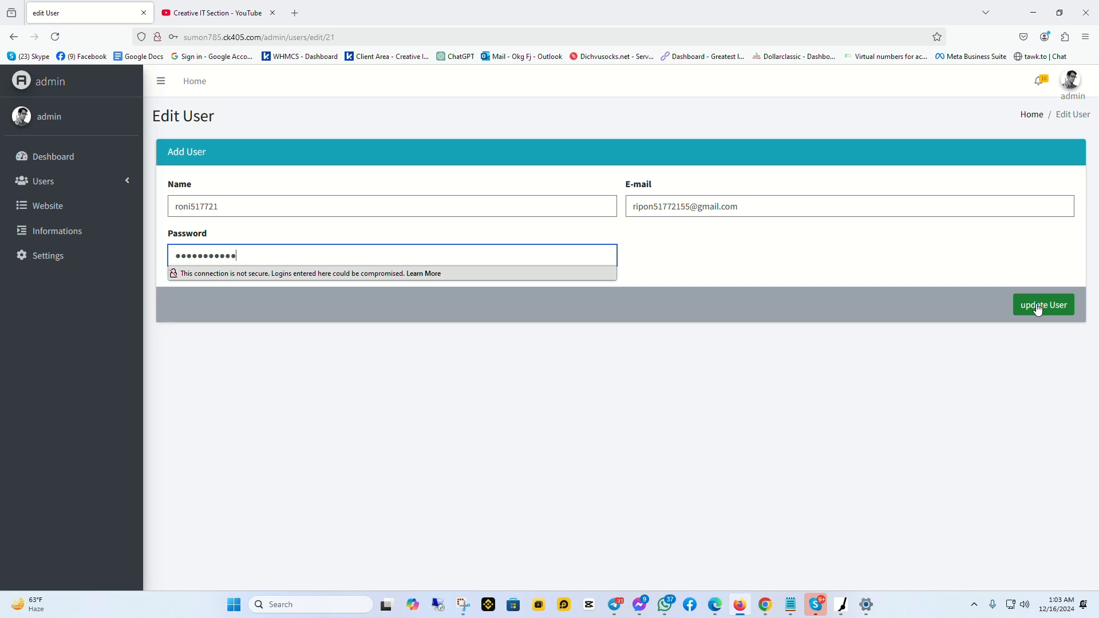
click(729, 207)
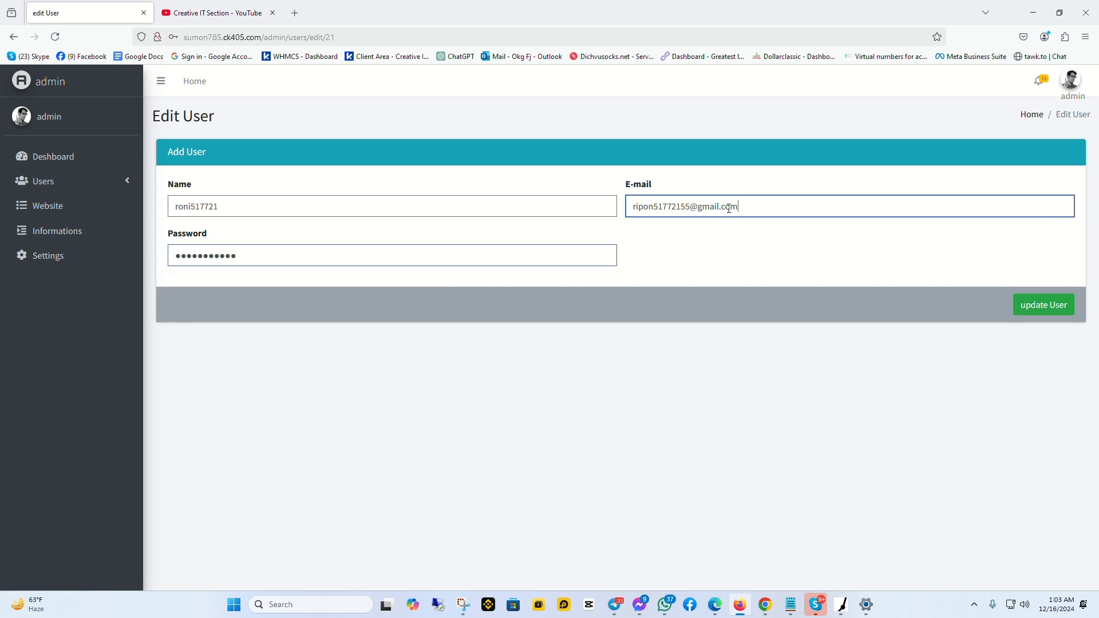
triple_click(729, 208)
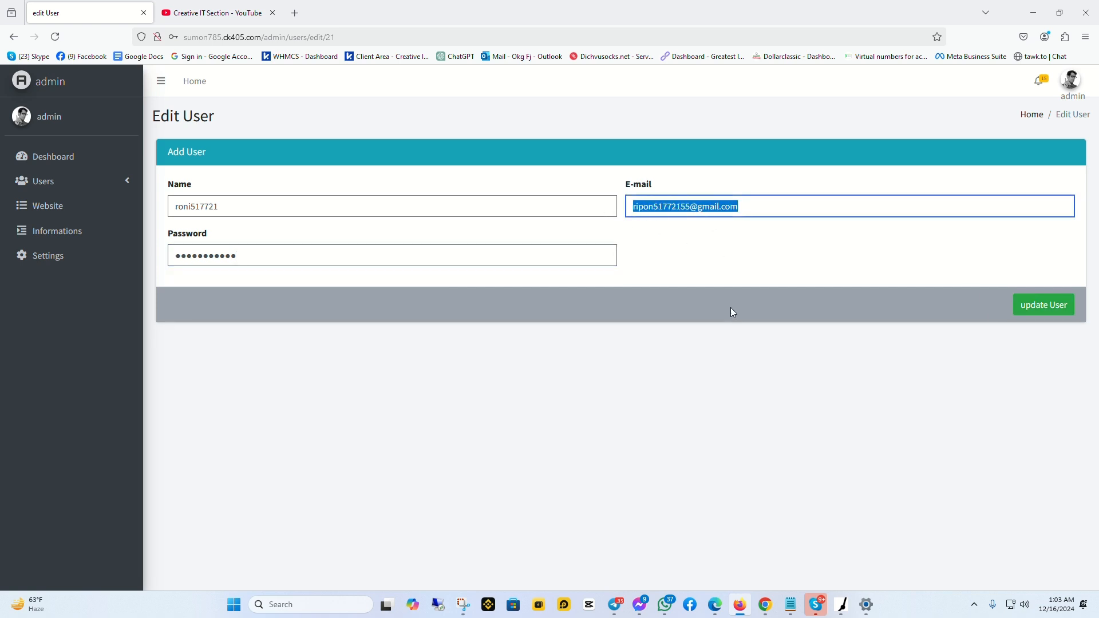
Save the edited user, dismiss Firefox's password prompt, and bring up Chrome's login page
click(1045, 314)
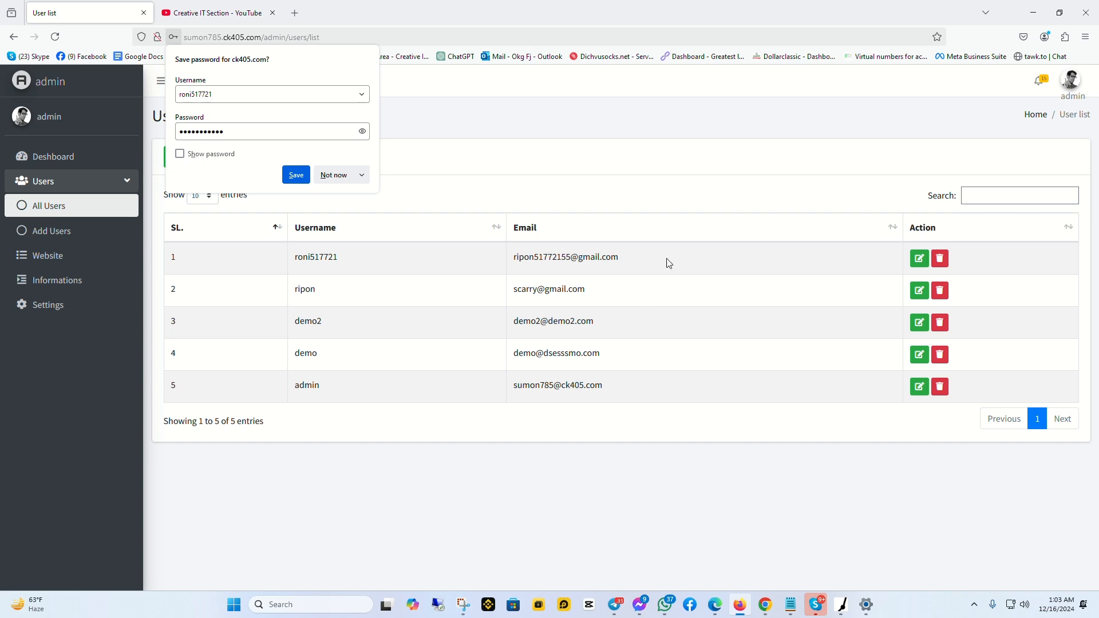
click(490, 21)
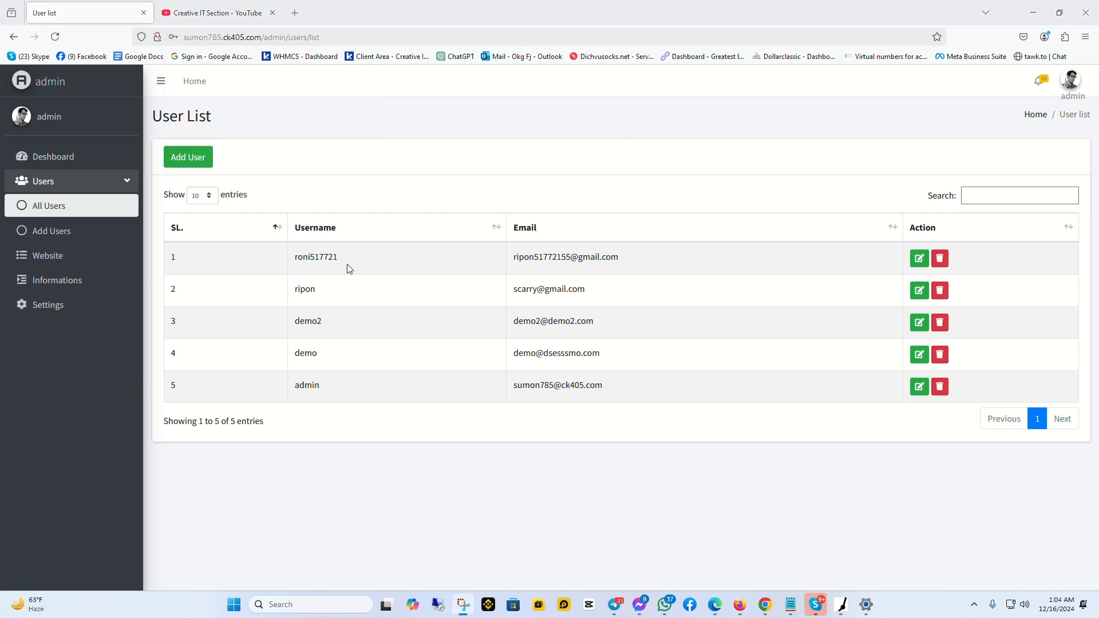
drag(352, 259, 291, 259)
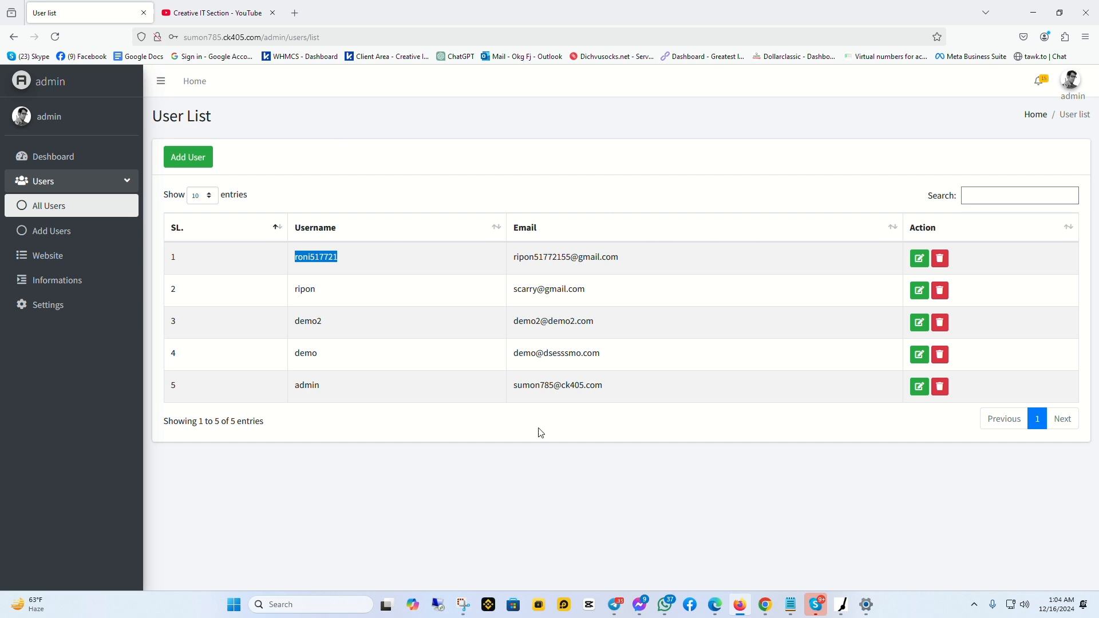
click(766, 604)
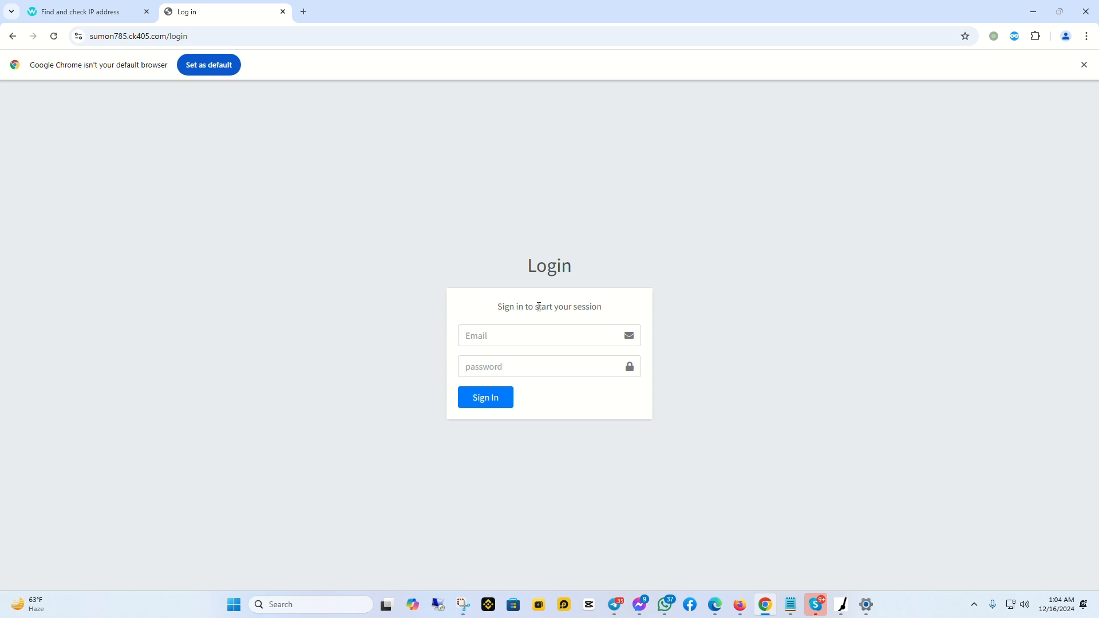
Try signing in with a saved e-mail and a short password
click(493, 336)
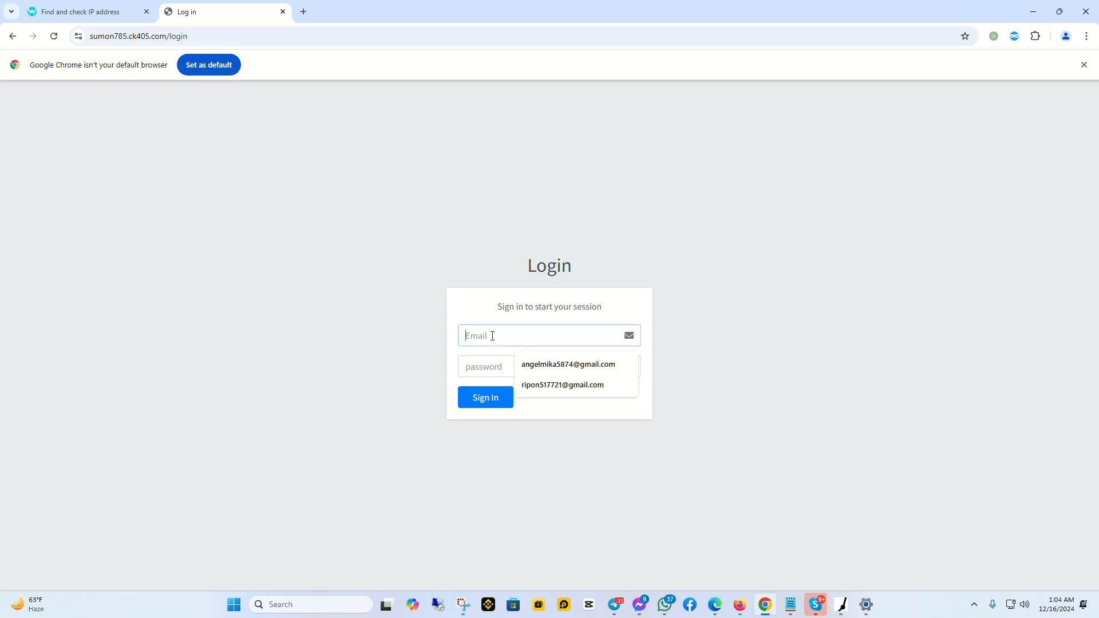
click(544, 384)
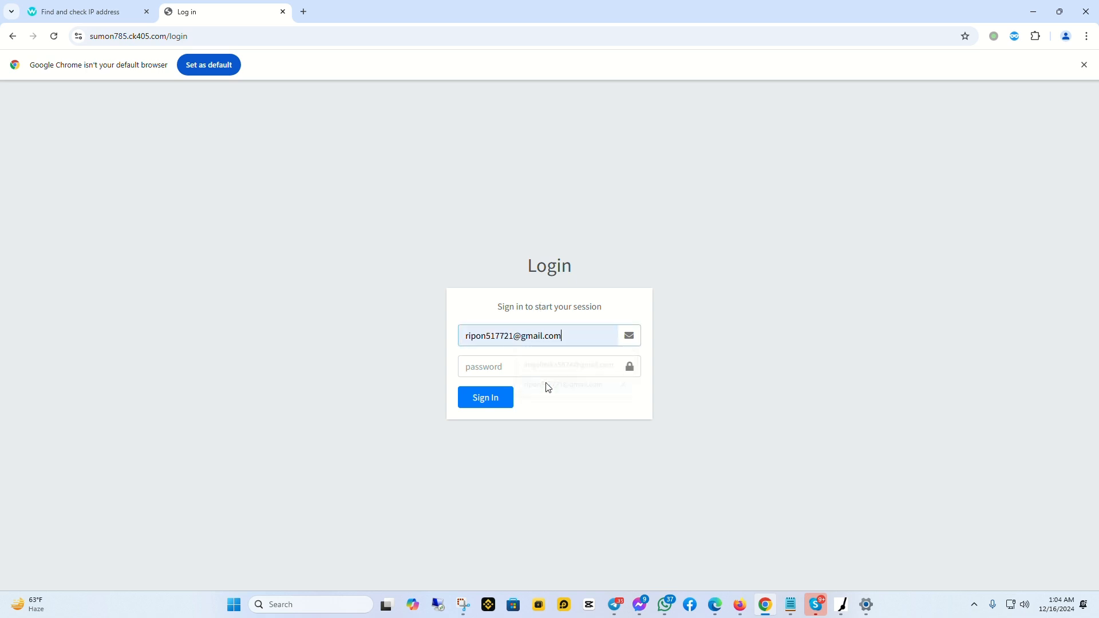
click(491, 363)
text(••)
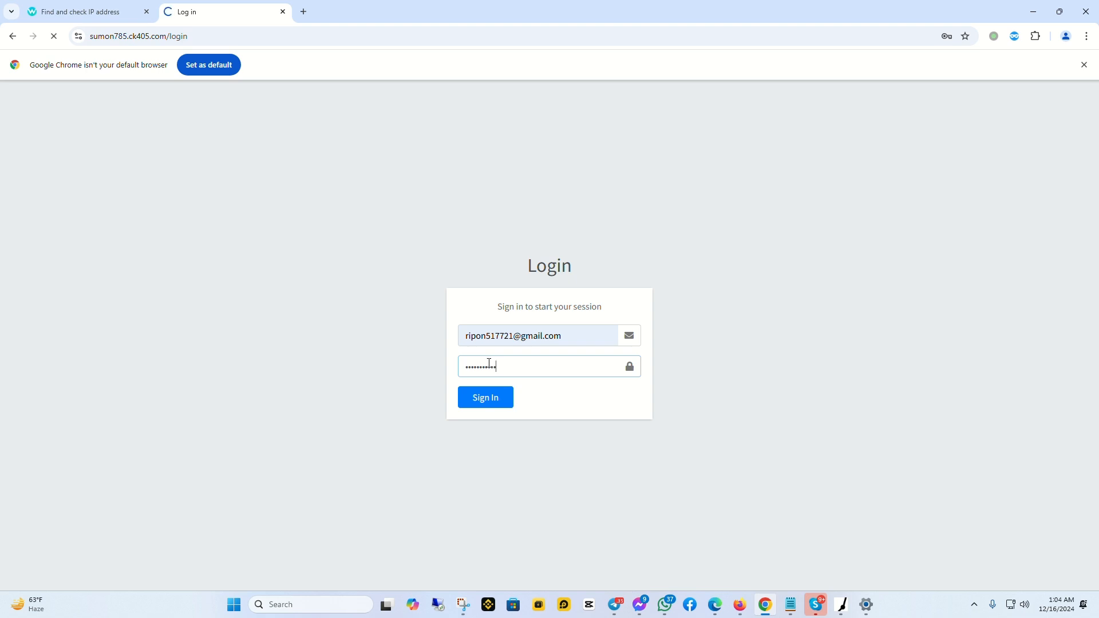
click(488, 408)
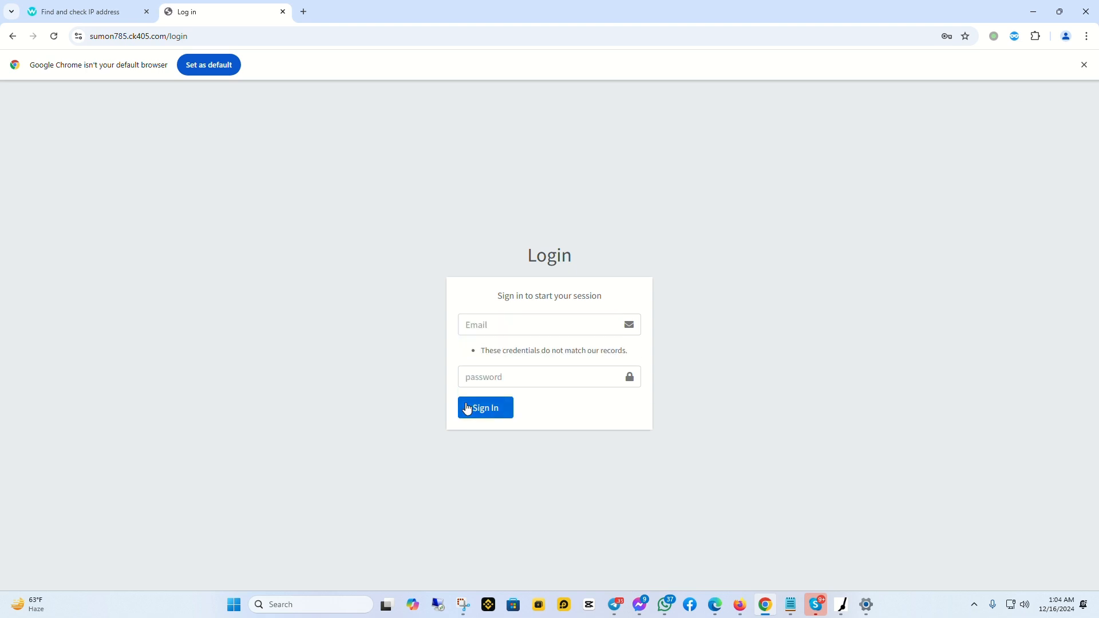
Retry signing in with the updated user's e-mail and new password
click(487, 324)
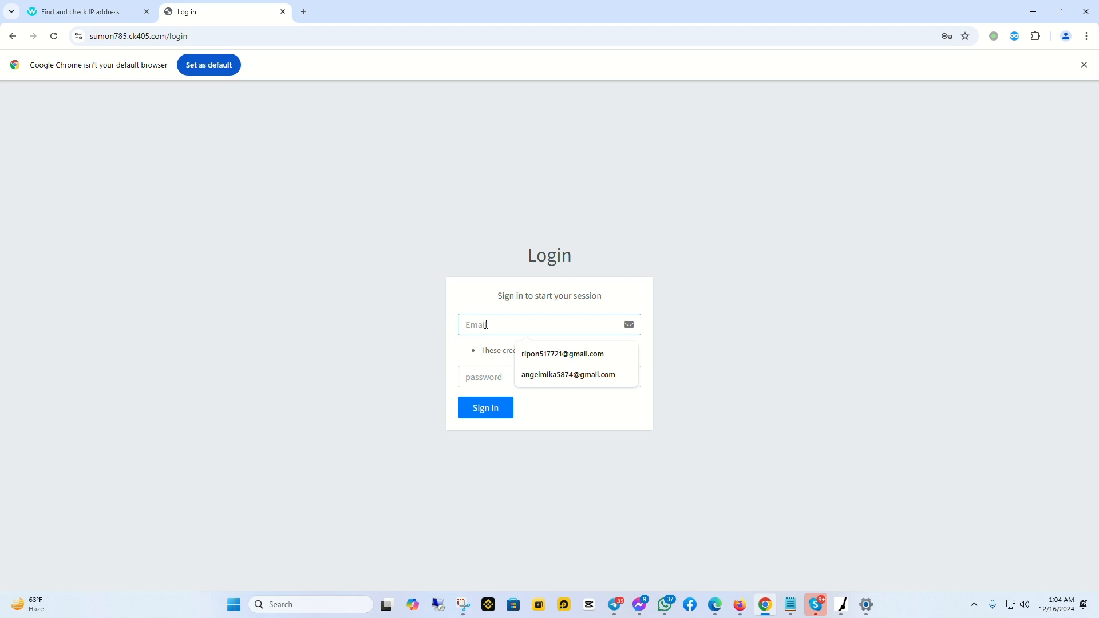
click(521, 354)
click(479, 378)
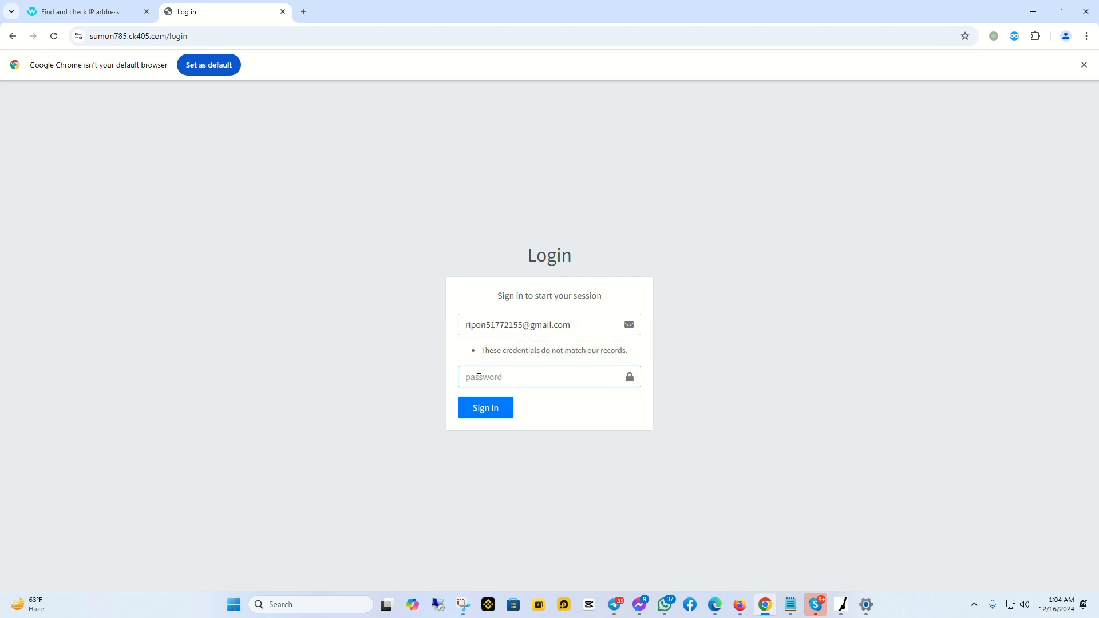
text(•••••••••••)
key(Return)
click(492, 409)
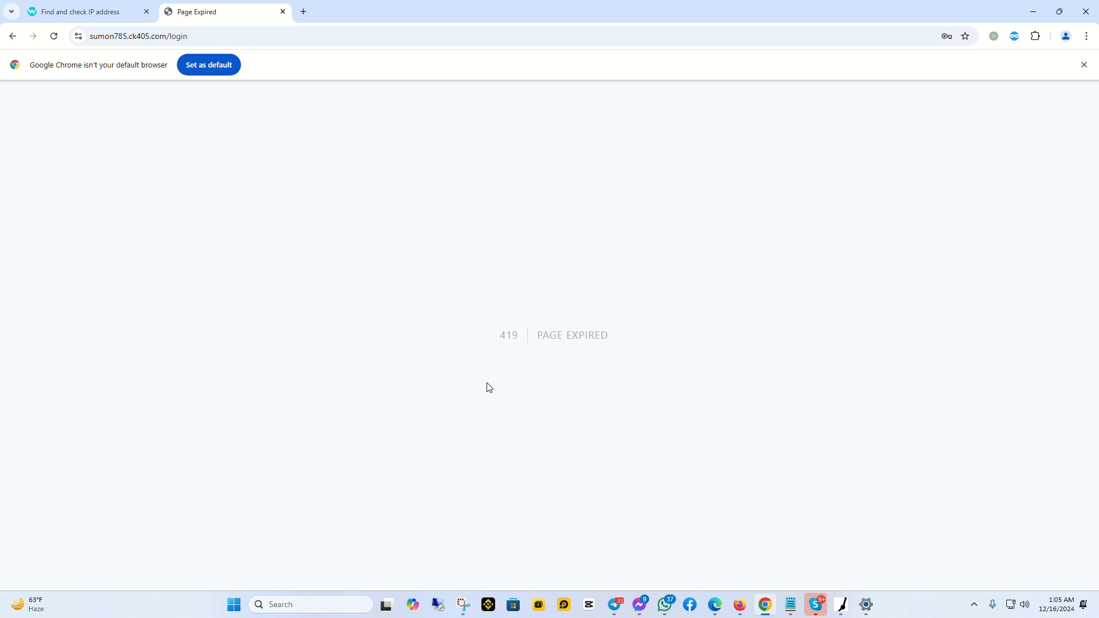
Replace the expired login tab with a new tab and return to the admin user list
click(304, 16)
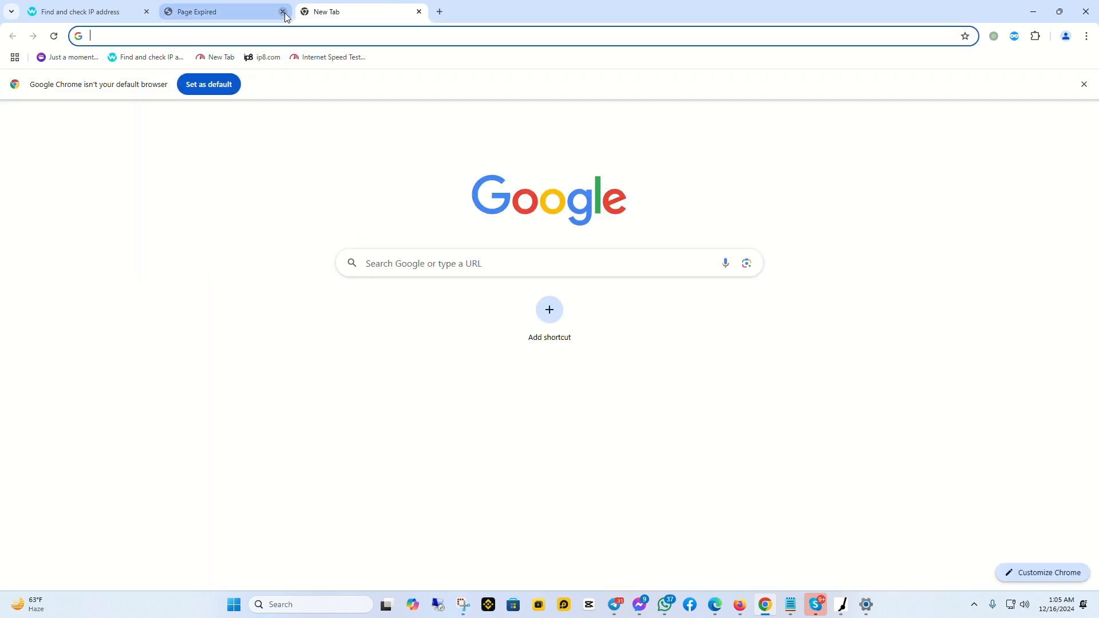
click(282, 12)
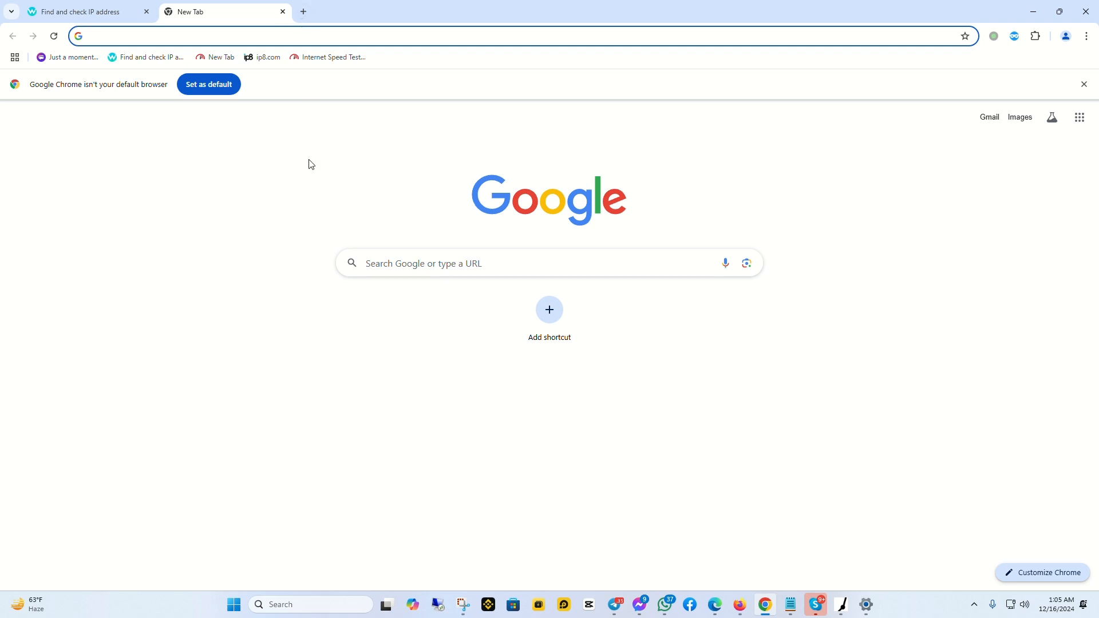
click(739, 606)
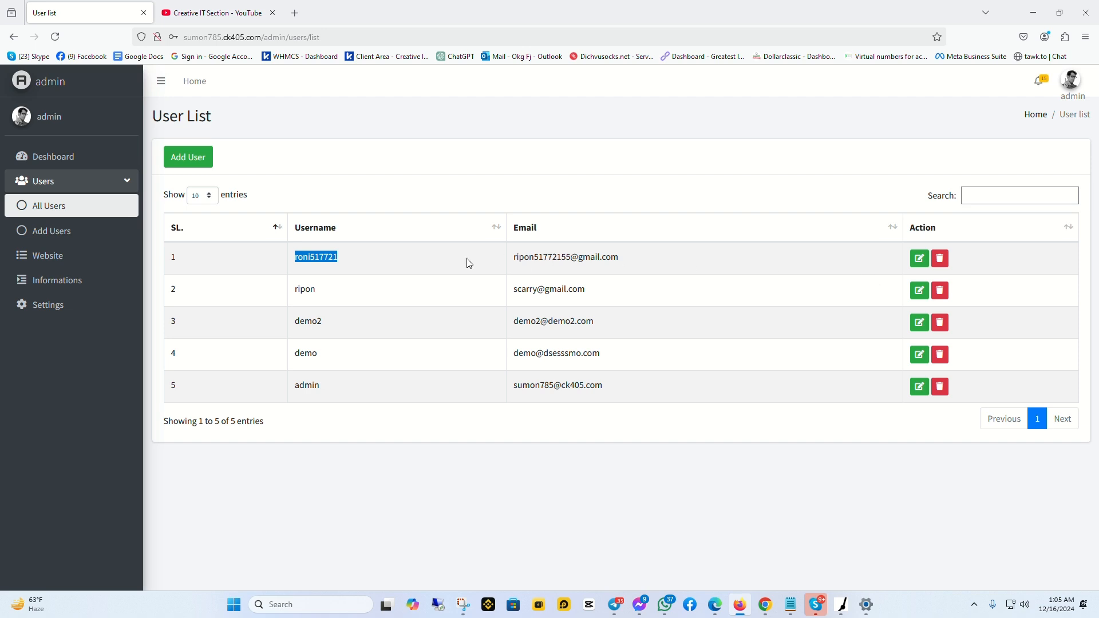
Delete the first user in the All Users list, leaving four users
click(919, 261)
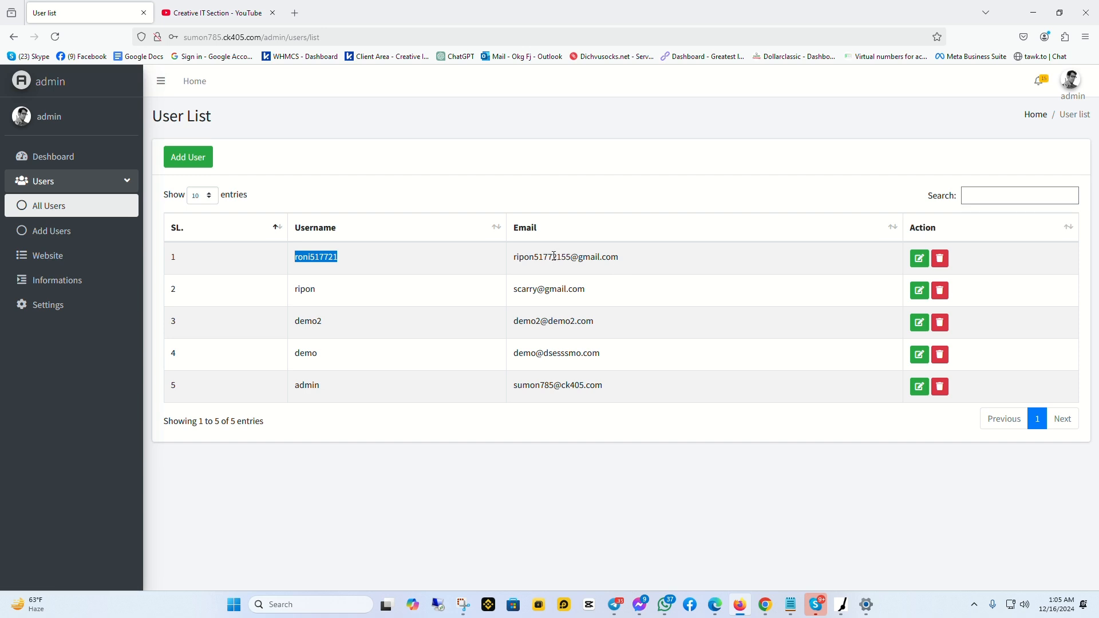
click(941, 260)
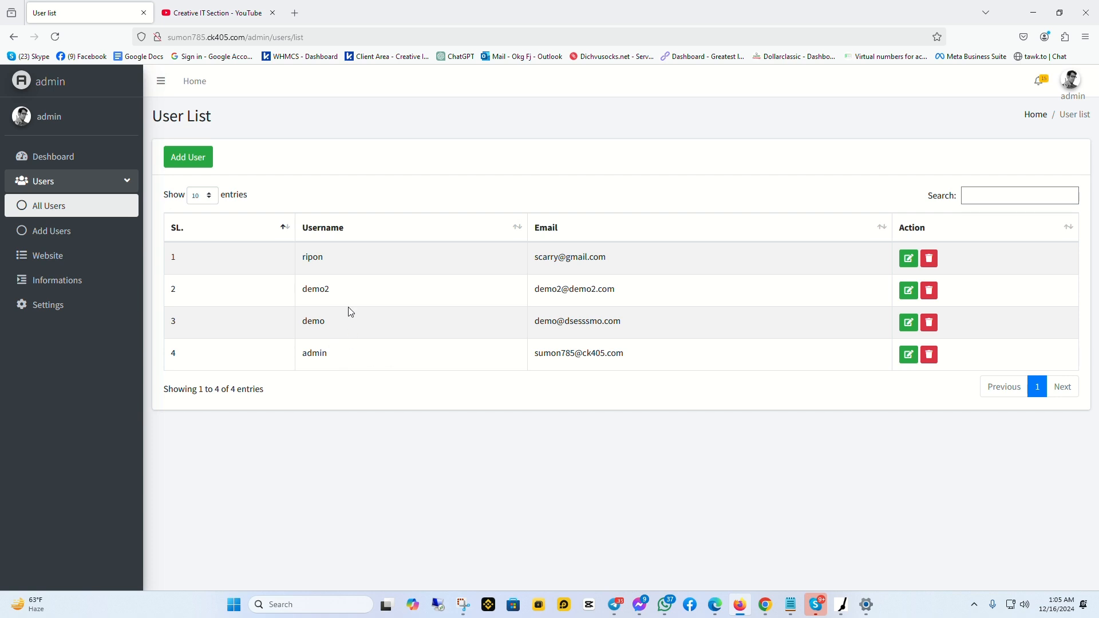
click(21, 234)
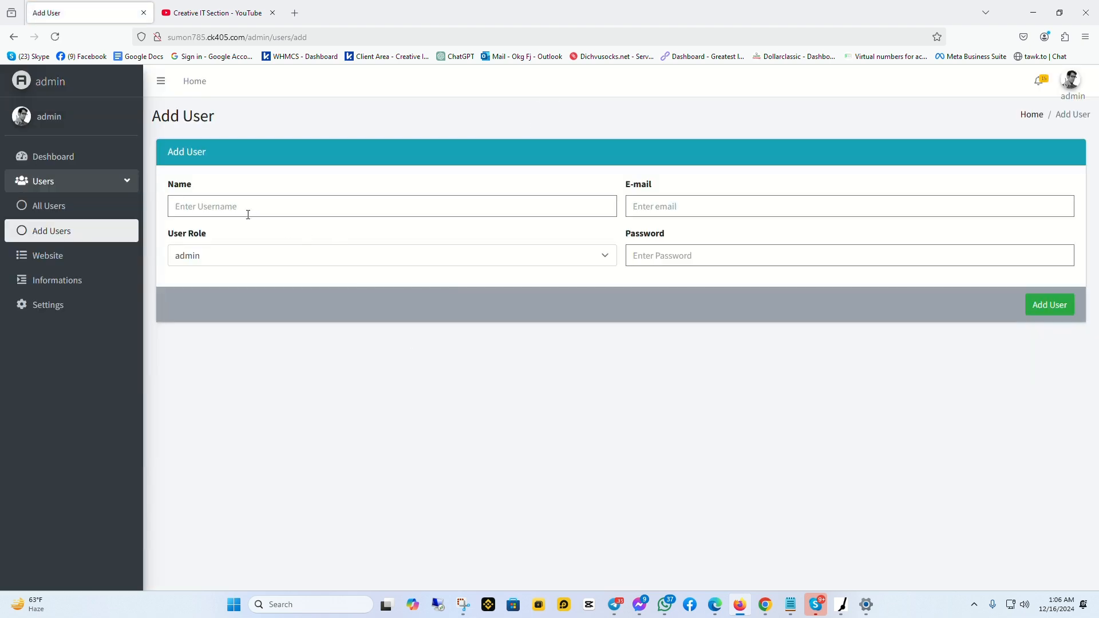
Add a new user with a username, e-mail, admin role and password
click(232, 201)
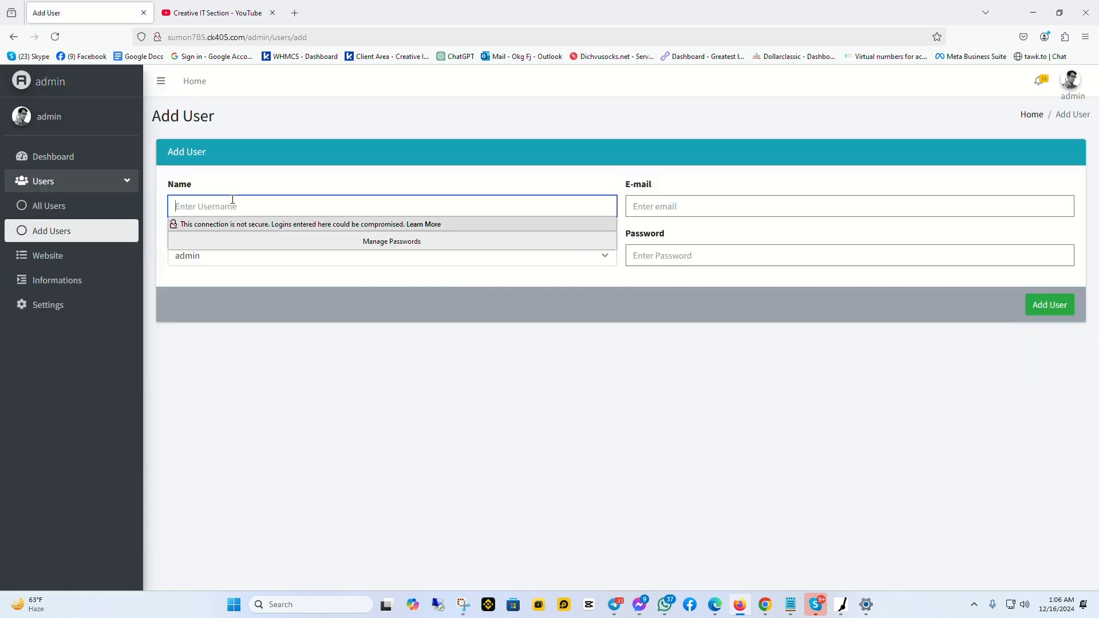
text(ripon)
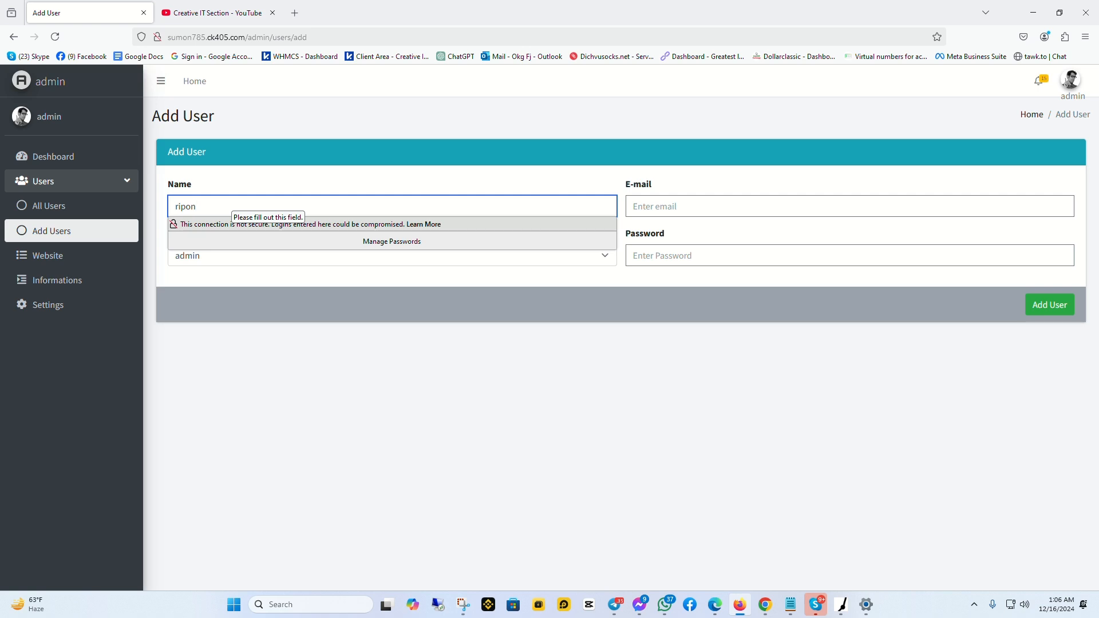
text(66)
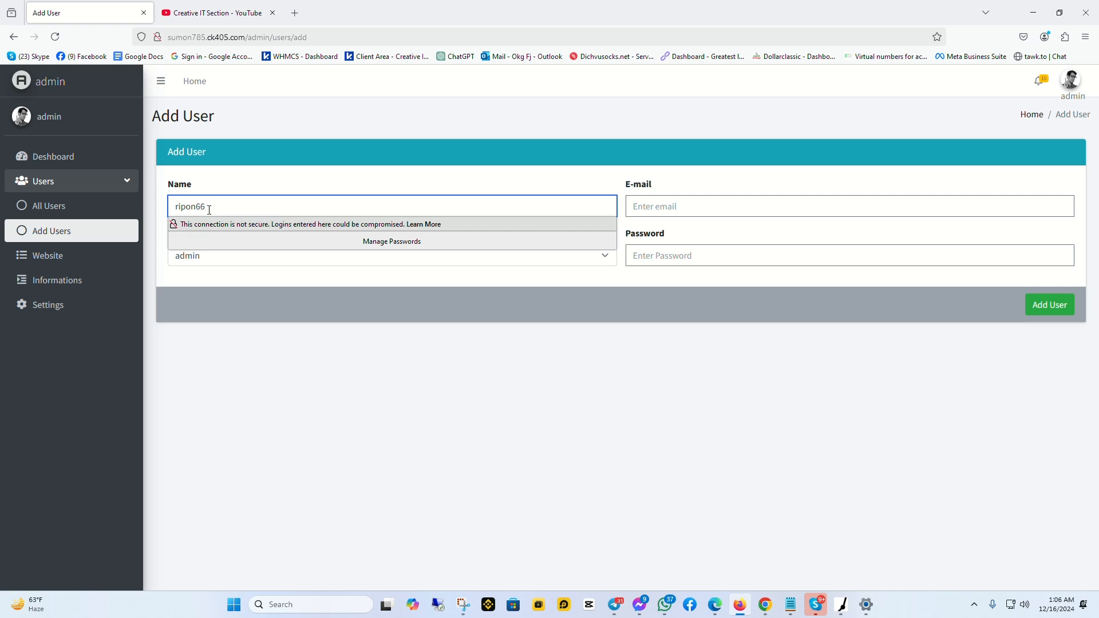
click(680, 201)
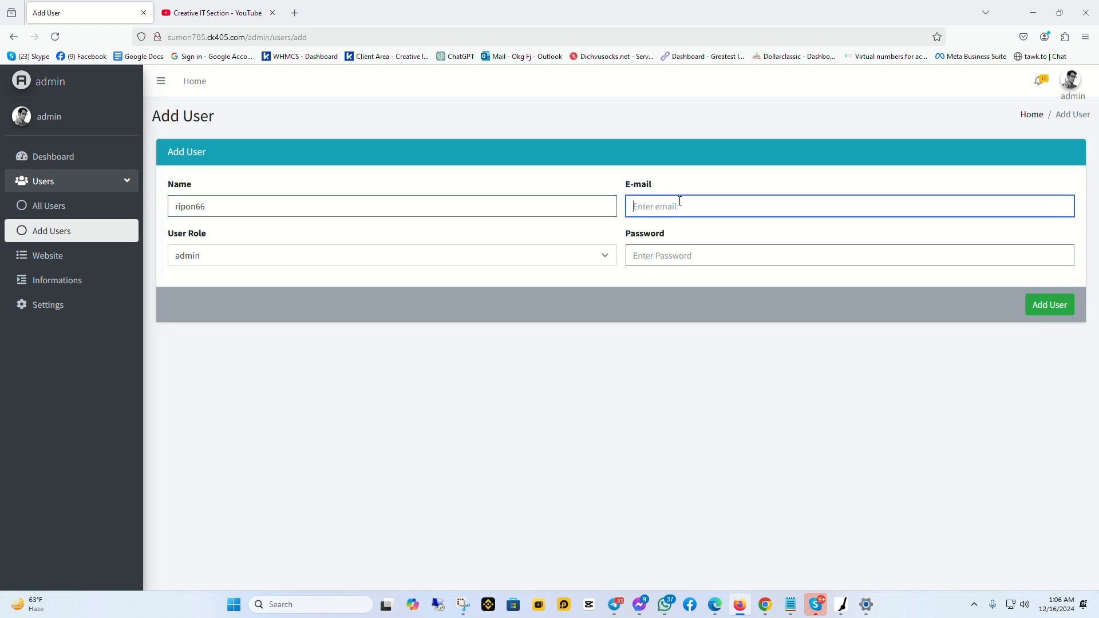
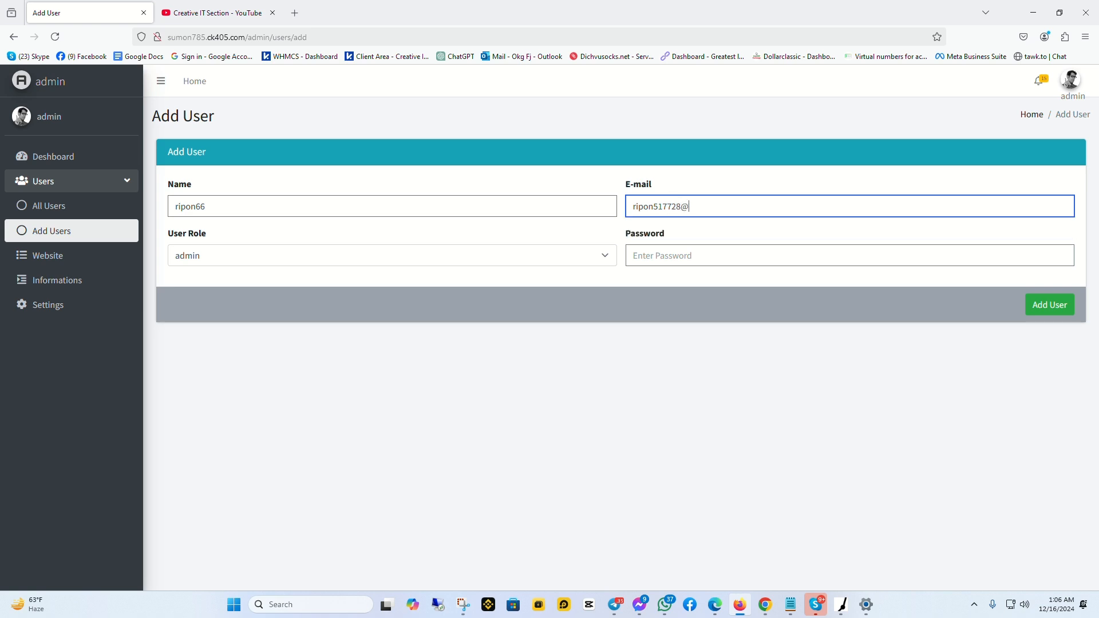
click(316, 254)
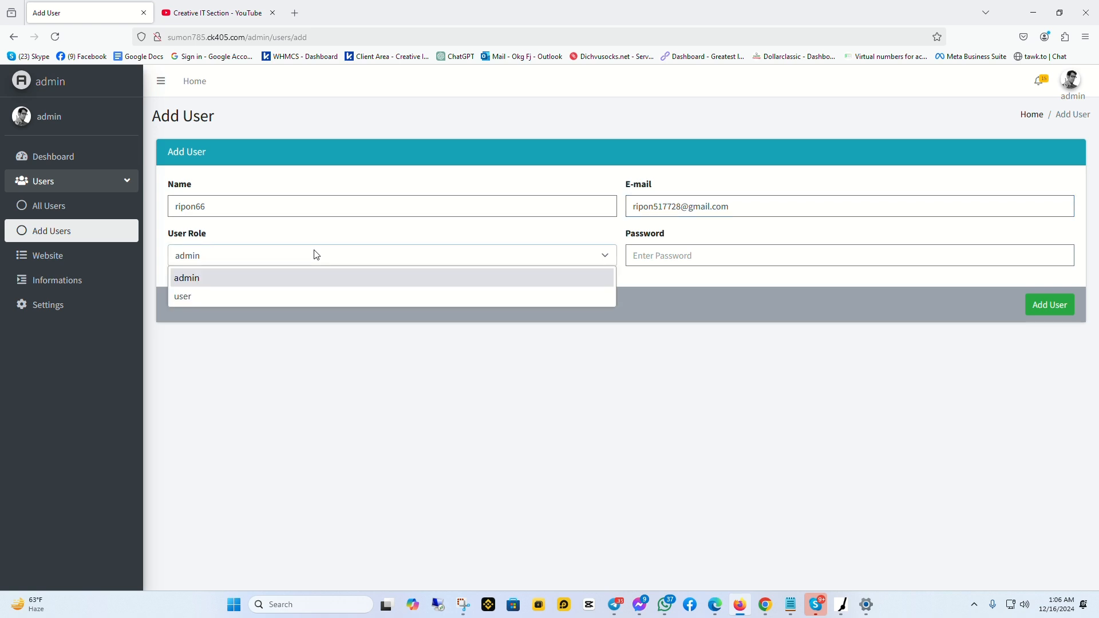
click(274, 283)
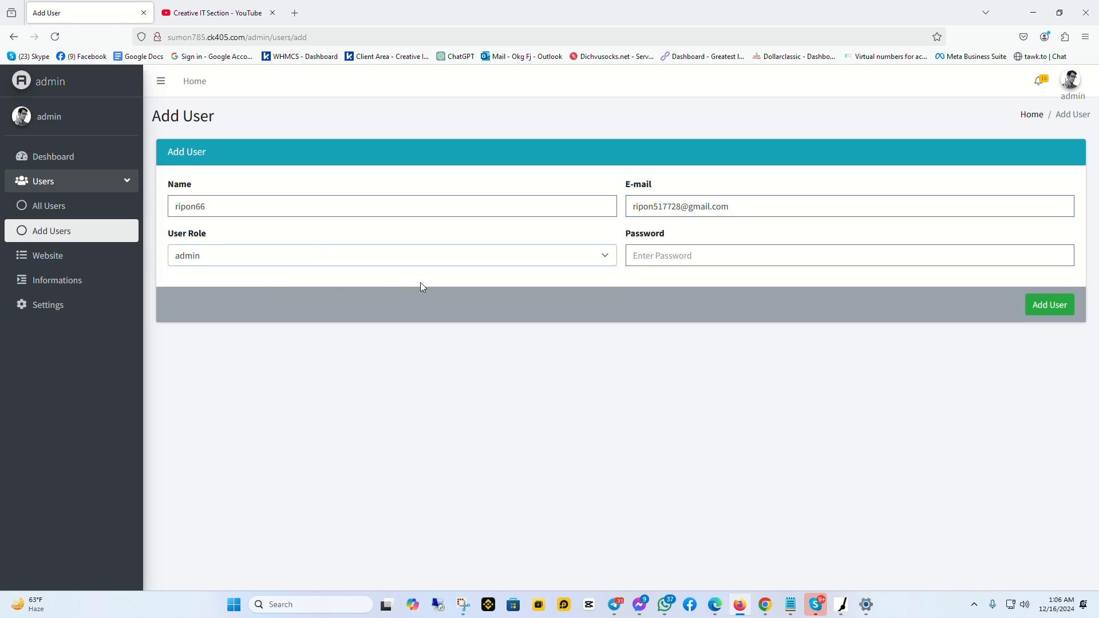
click(634, 254)
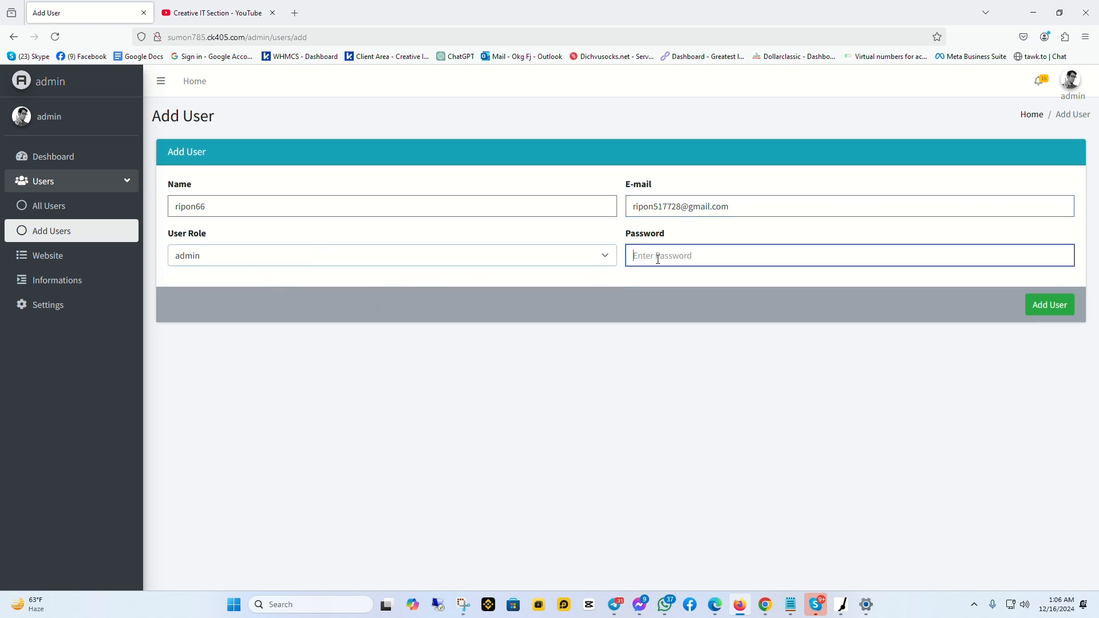
text(1)
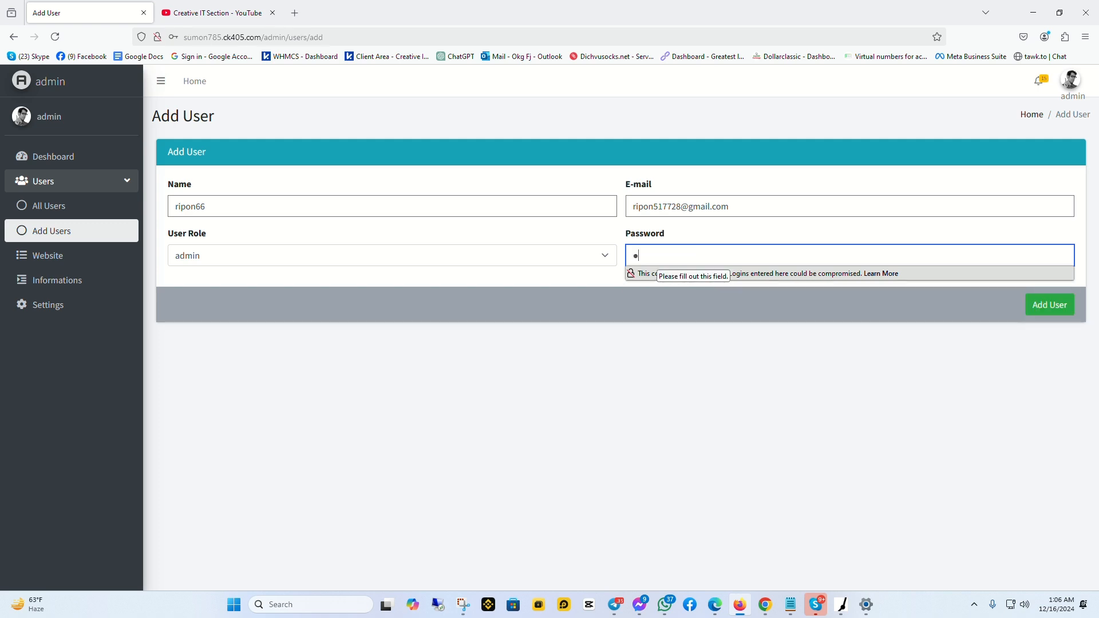
text(23456)
click(1064, 305)
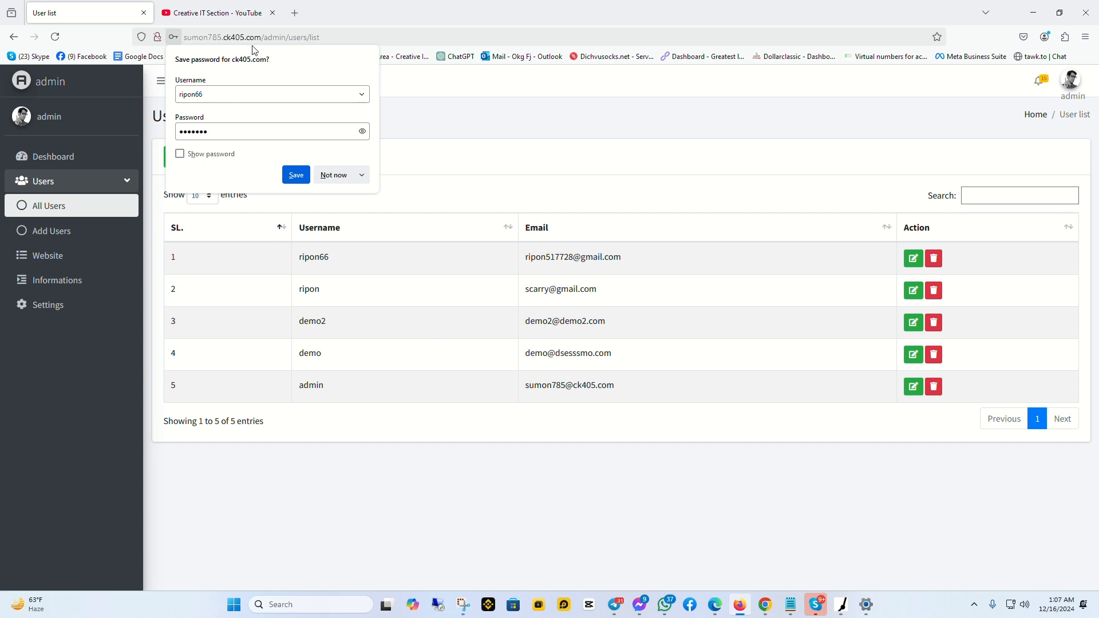
Copy the site domain, then delete all-time browsing data in Chrome via Advanced options
drag(261, 37, 184, 36)
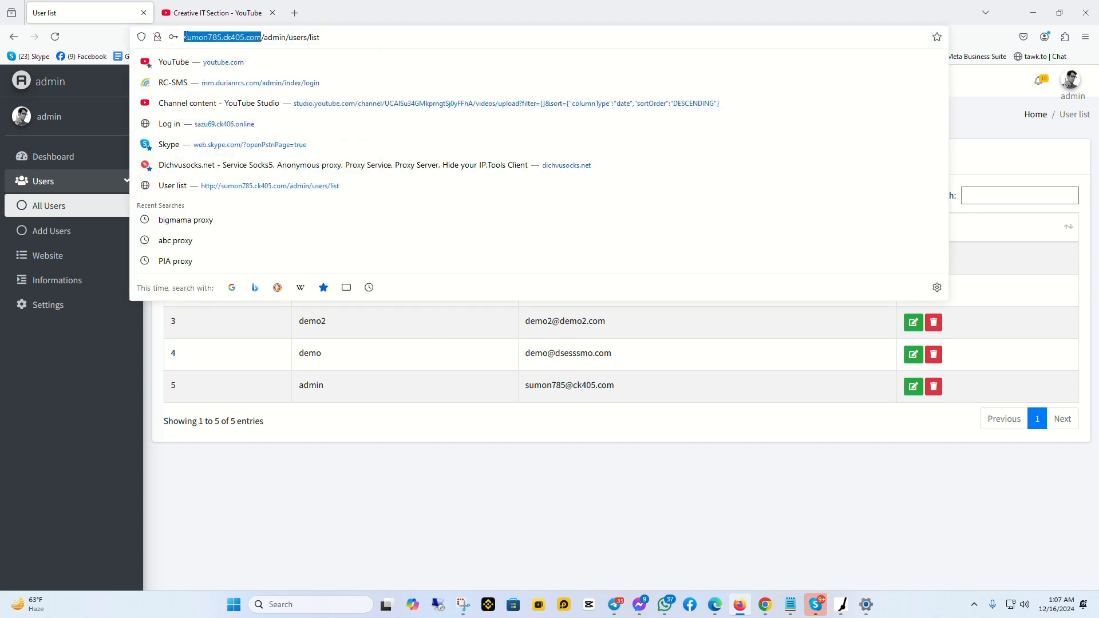
click(766, 605)
key(ctrl+shift+Delete)
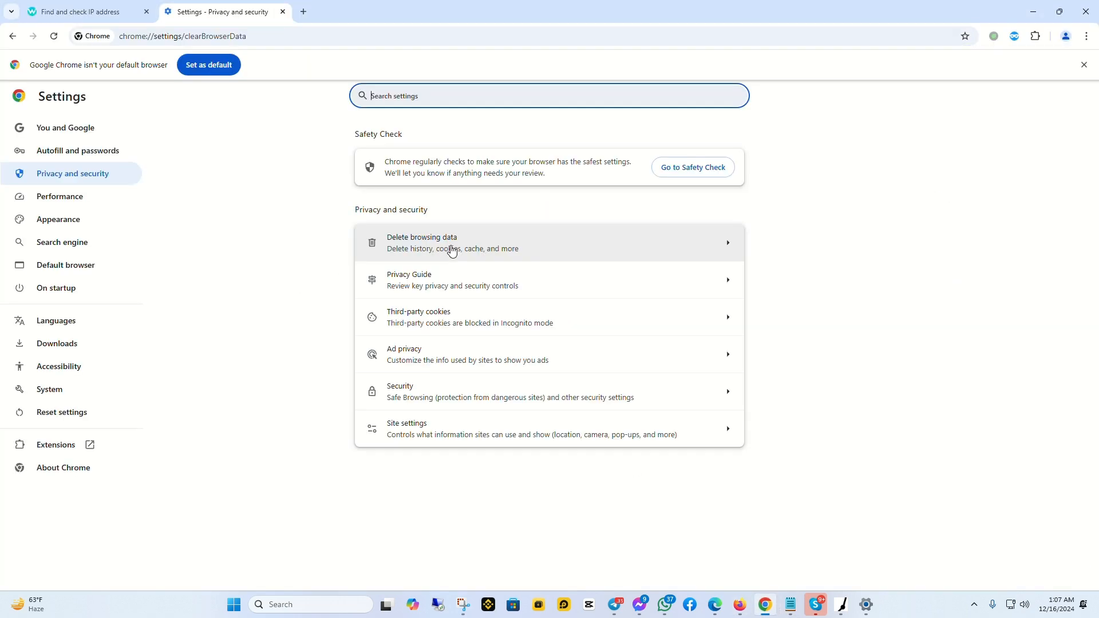
click(658, 451)
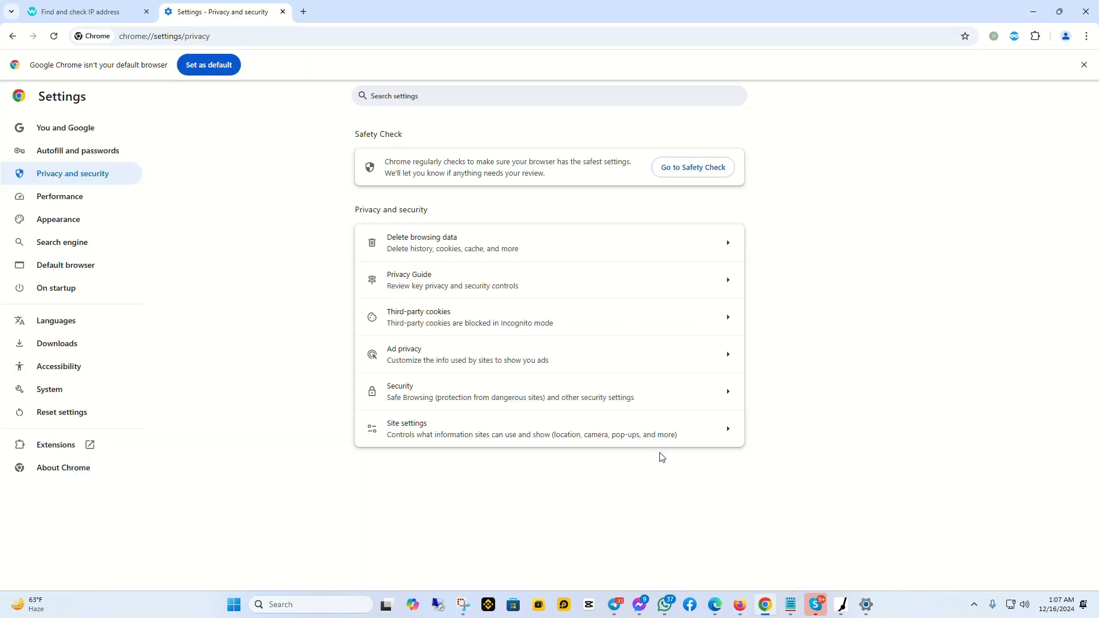
key(ctrl+shift+Delete)
click(618, 235)
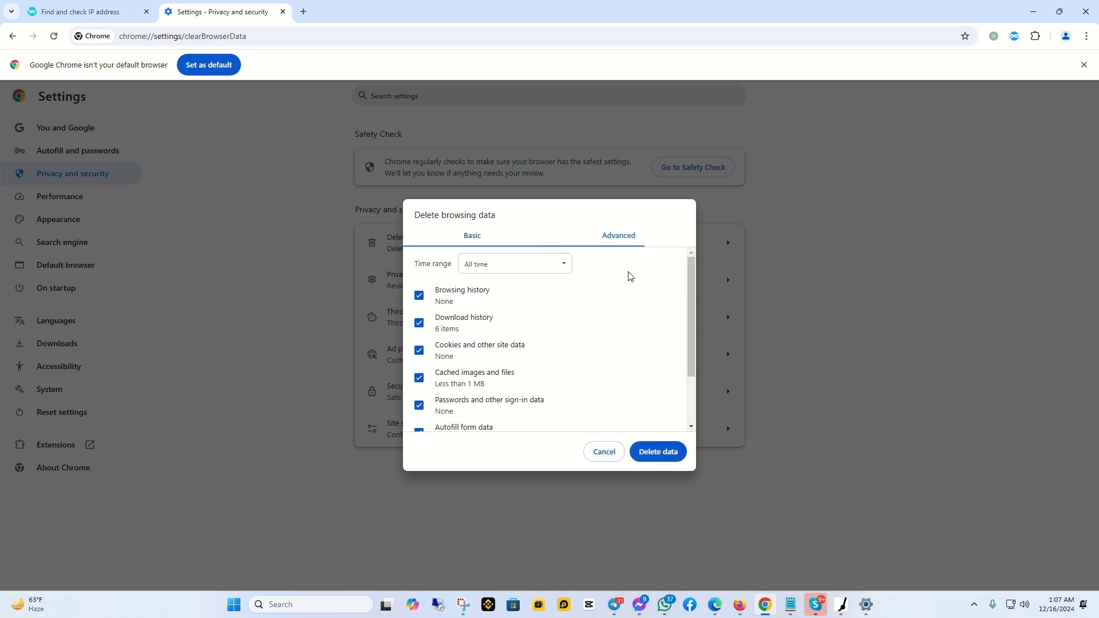
click(658, 452)
click(304, 12)
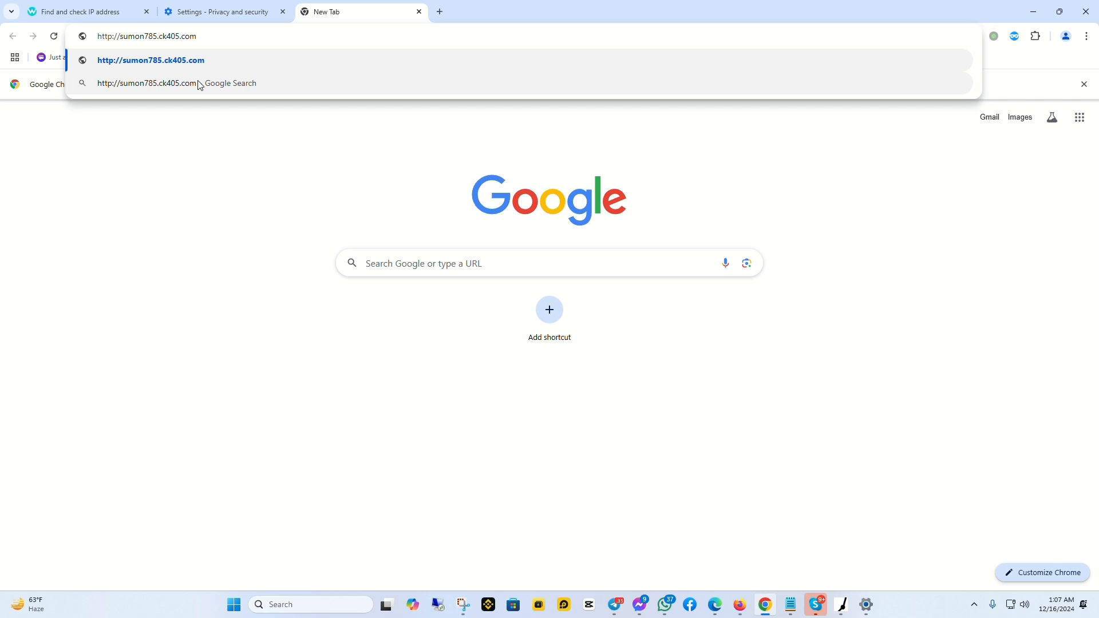
Load the sumon785.ck405.com login page and copy the new user's e-mail from the user list
key(Return)
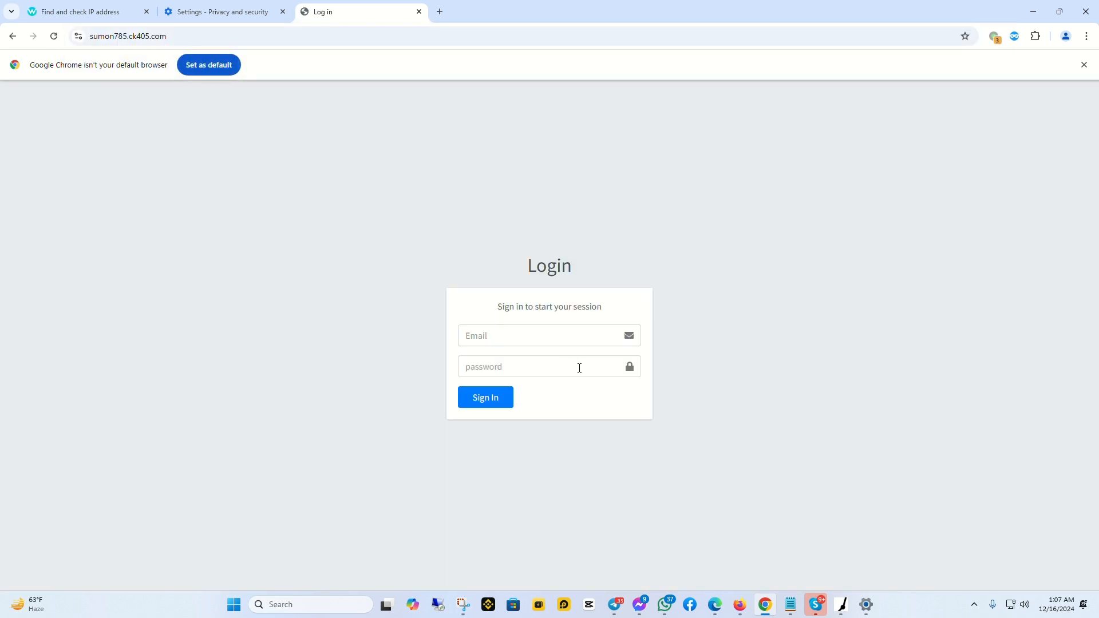
click(483, 338)
click(741, 605)
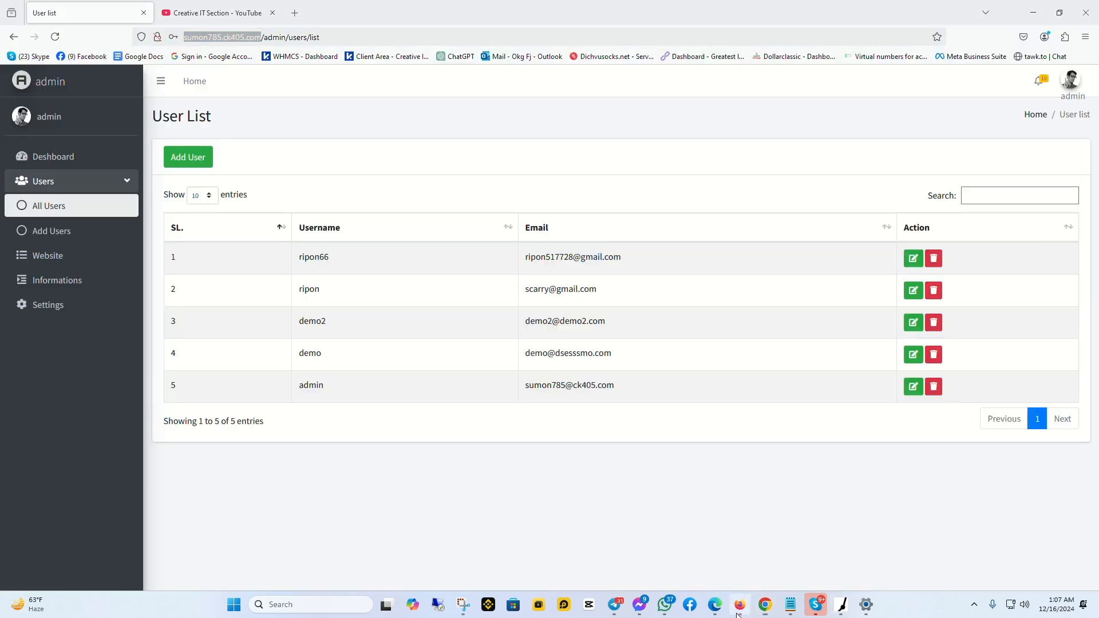
drag(623, 256, 525, 264)
key(ctrl+c)
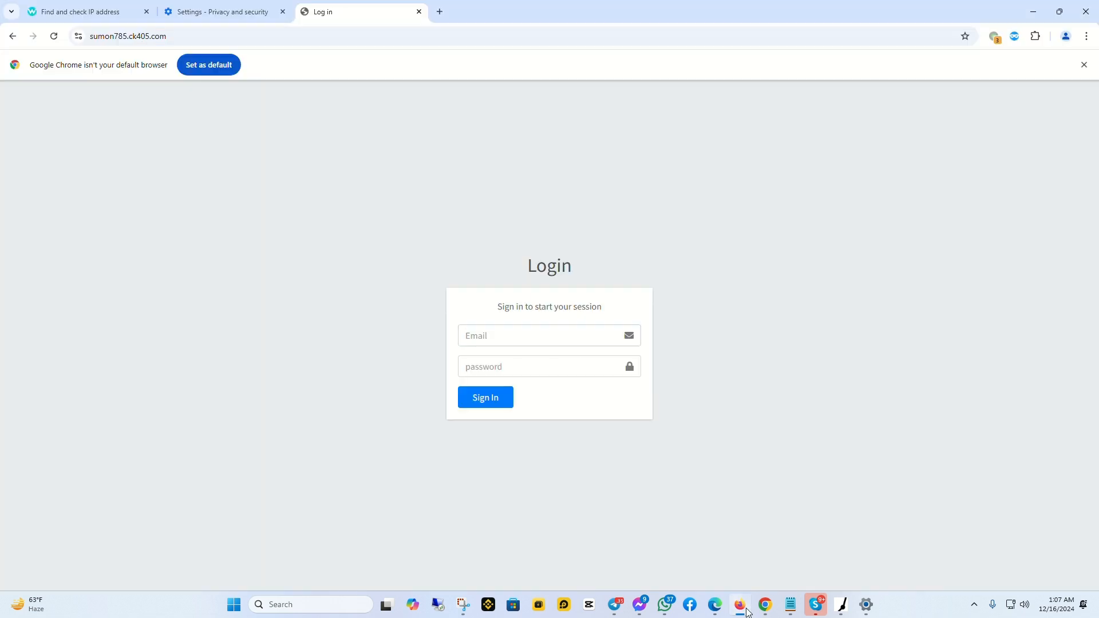
click(765, 605)
Sign in as the new user with the pasted e-mail and password, then return to the user list
key(ctrl+v)
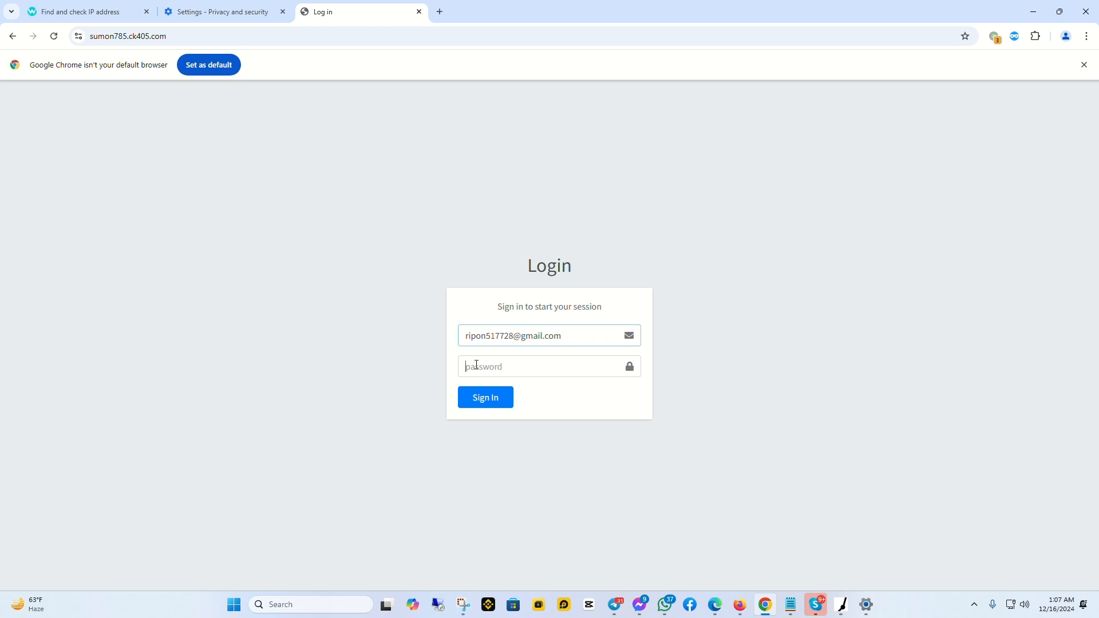
click(477, 365)
text(*******)
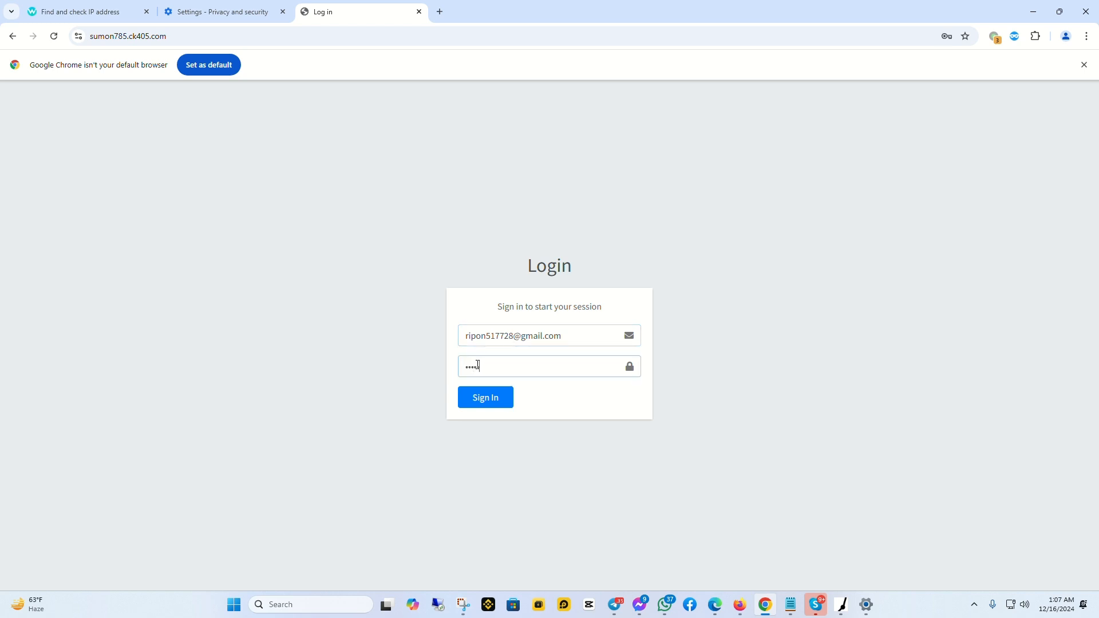
click(474, 403)
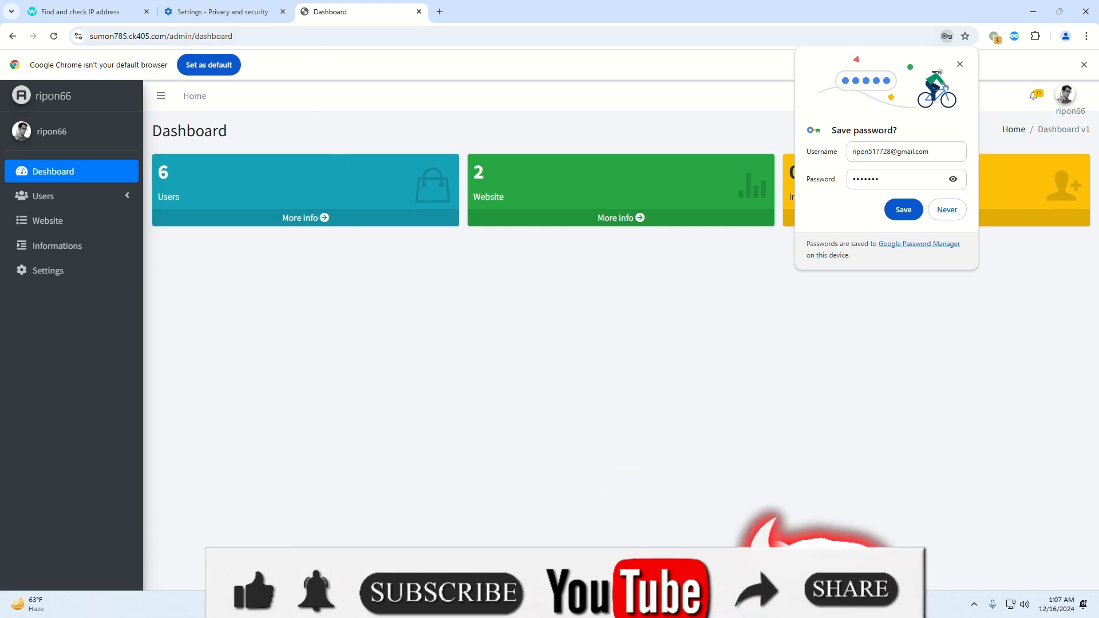
click(701, 605)
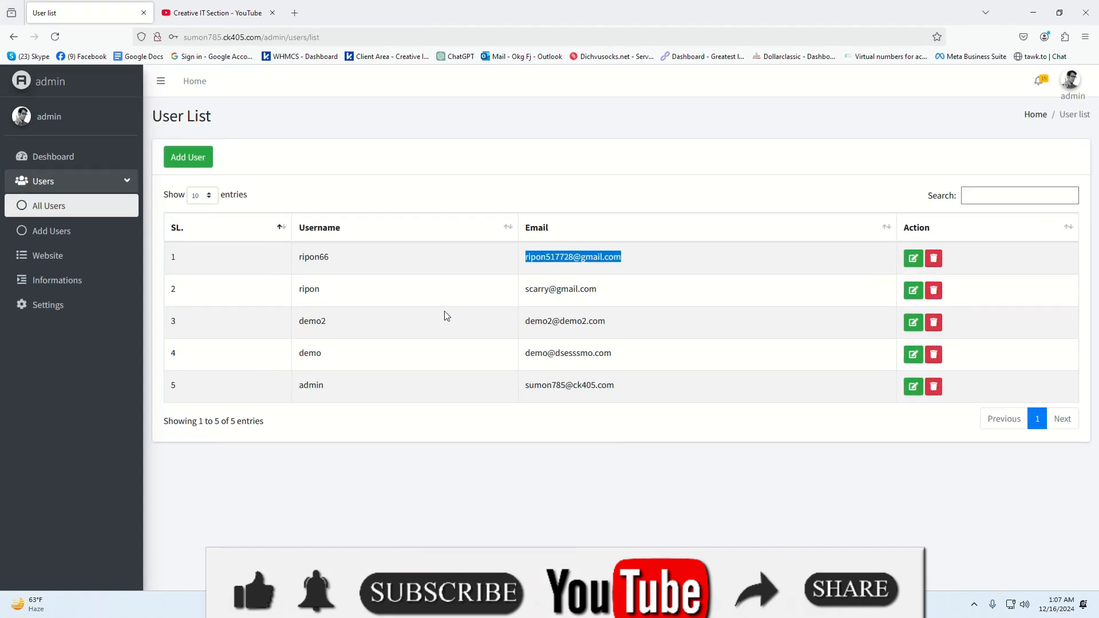
Delete the newly added test user from the first row of the User List
click(915, 260)
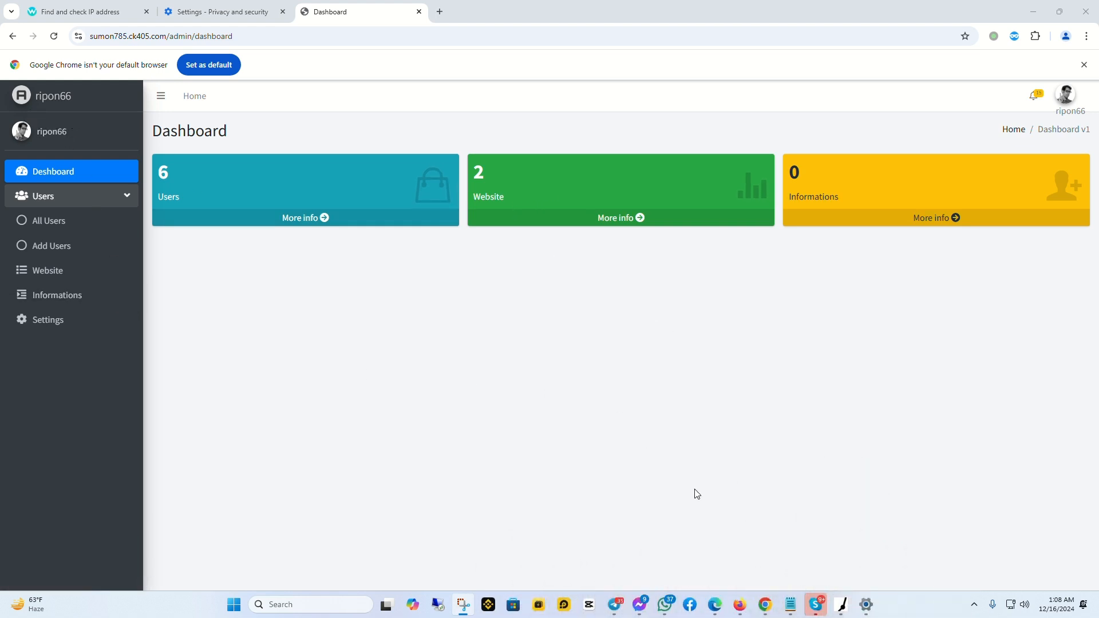
click(740, 604)
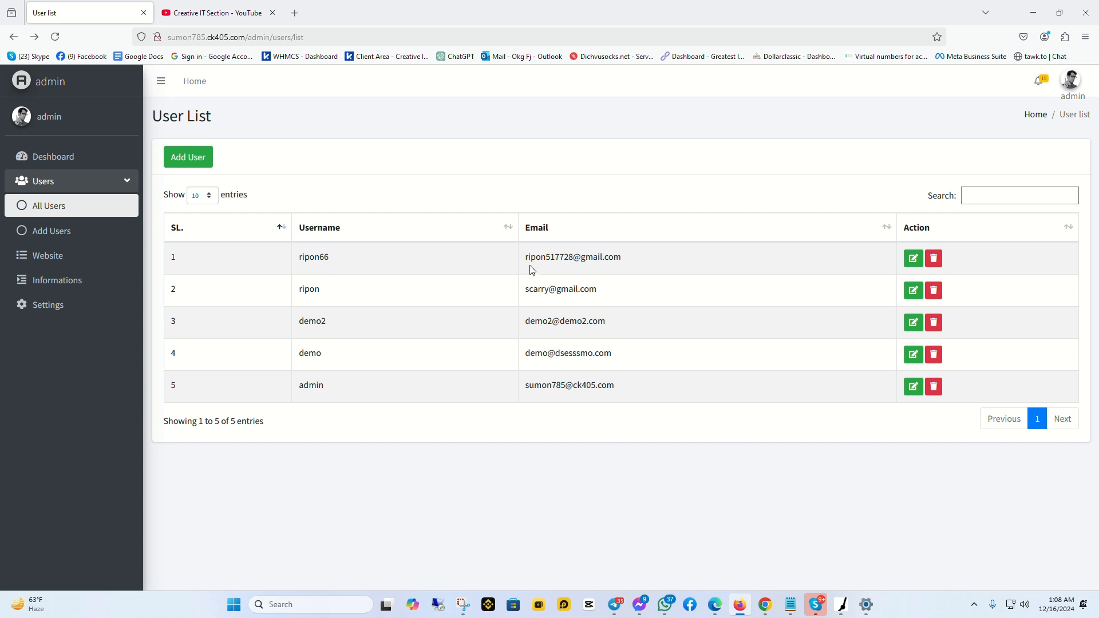
click(933, 261)
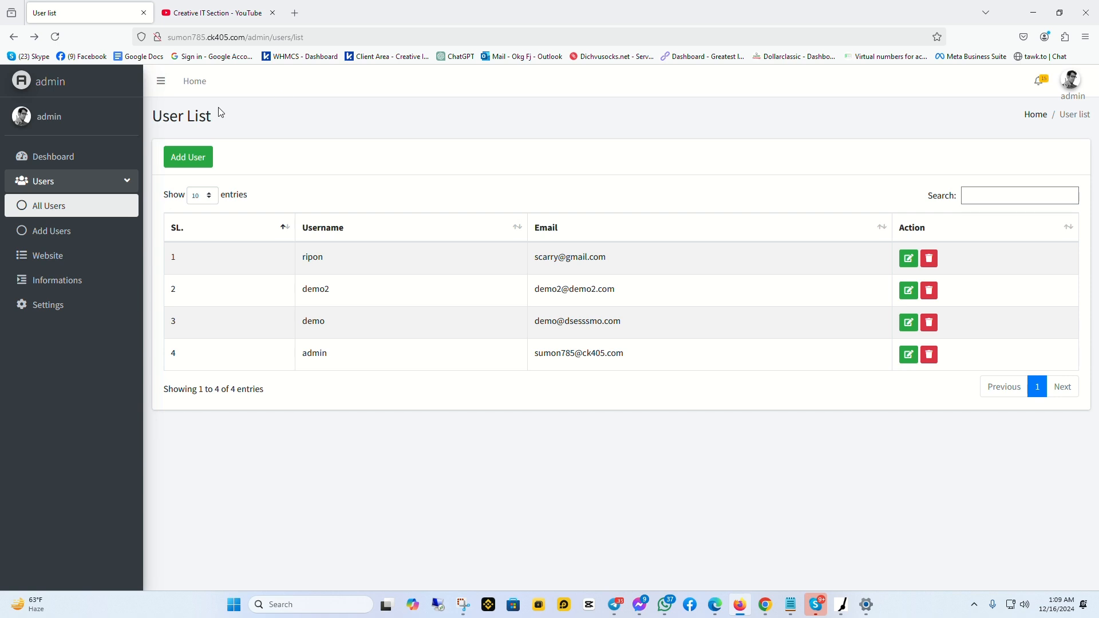
Start the Register System on the Settings page and copy the site address
click(51, 311)
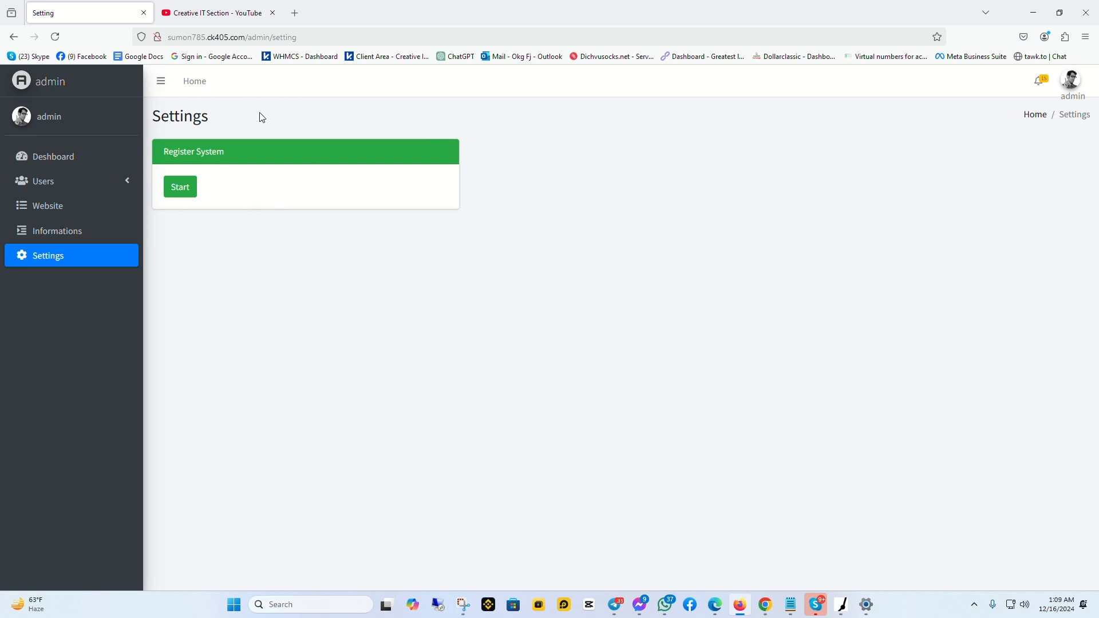
click(184, 195)
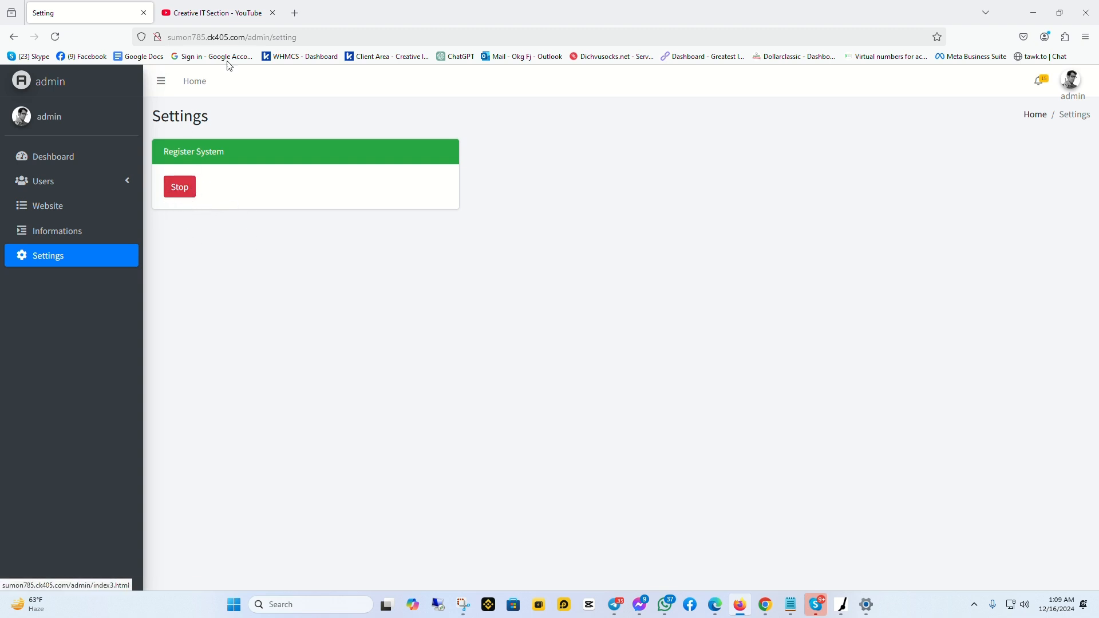
drag(246, 37, 170, 37)
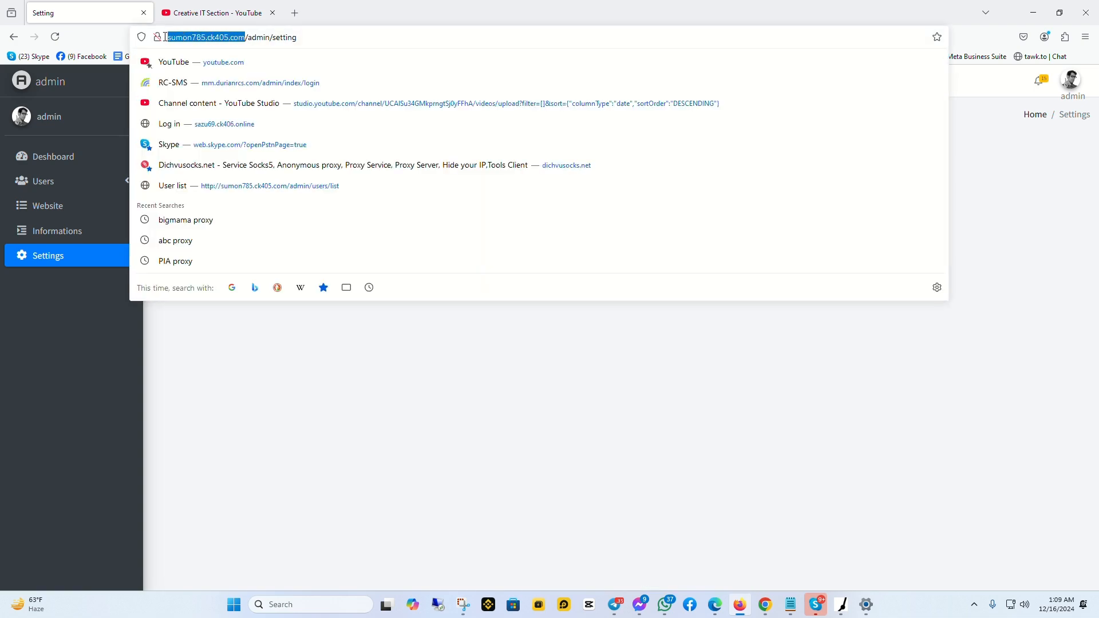
Delete all browsing data in Chrome
click(765, 604)
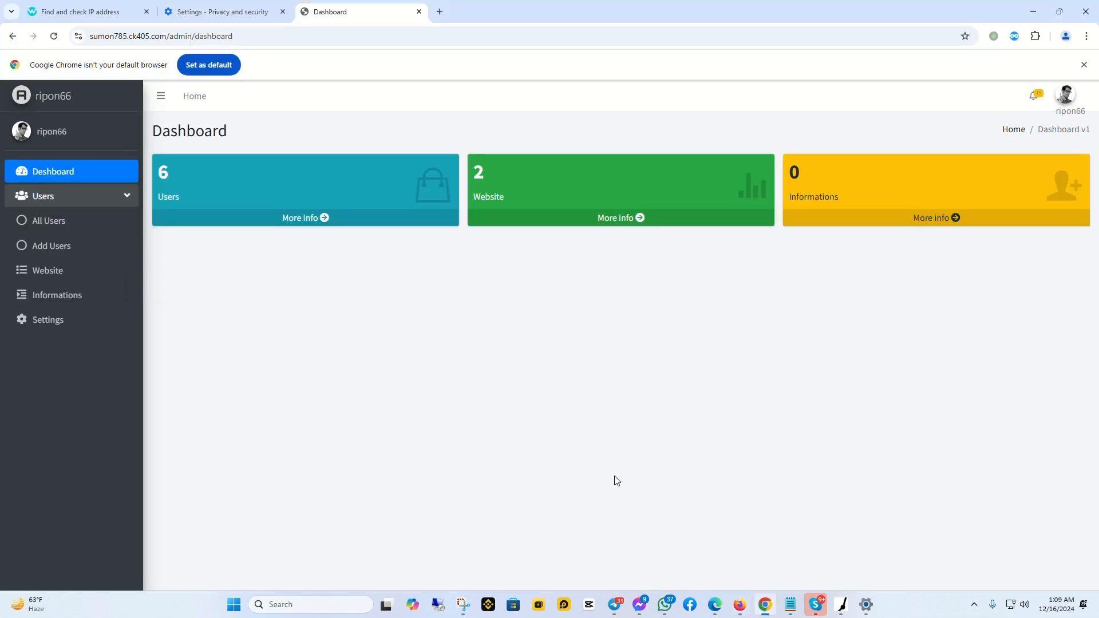
key(ctrl+shift+Delete)
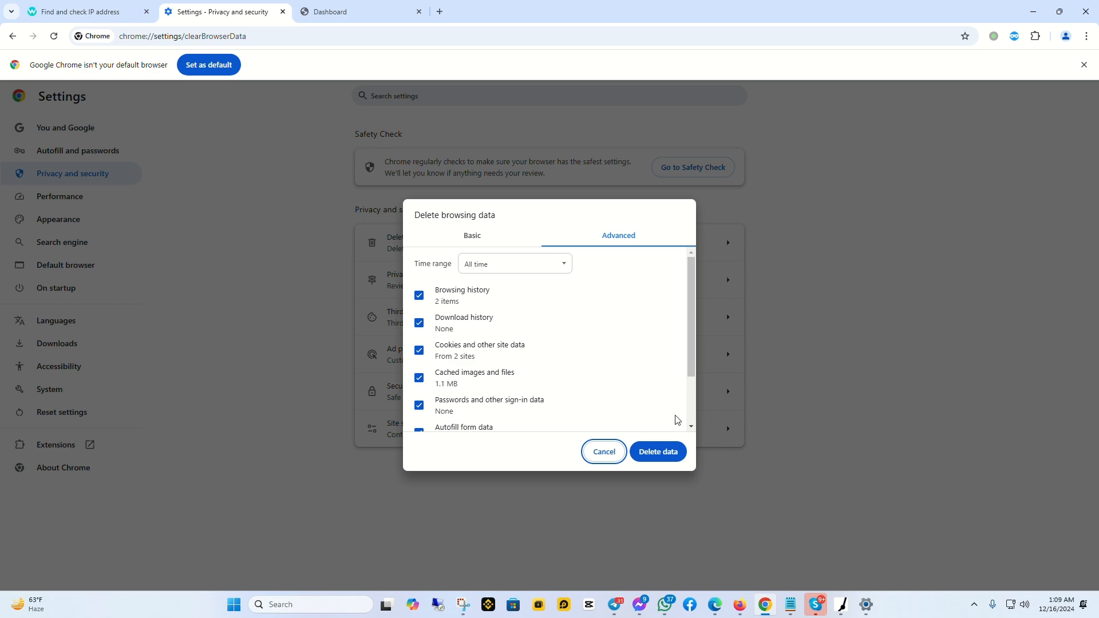
click(659, 458)
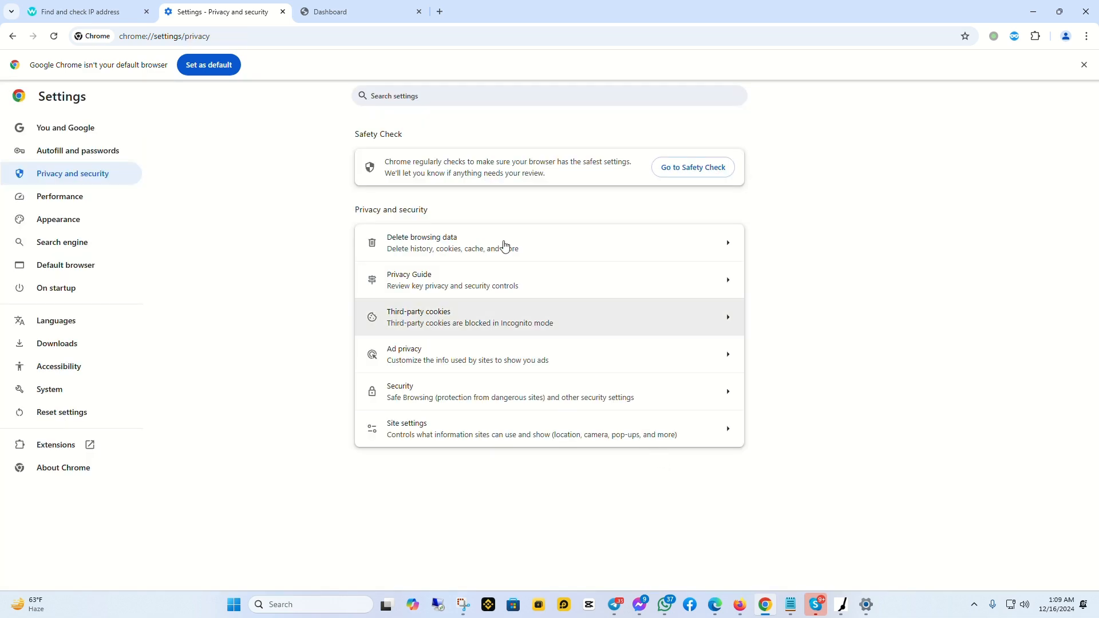
Close the Settings and dashboard tabs and reopen the site's login page in a new tab
click(283, 11)
click(283, 11)
key(ctrl+t)
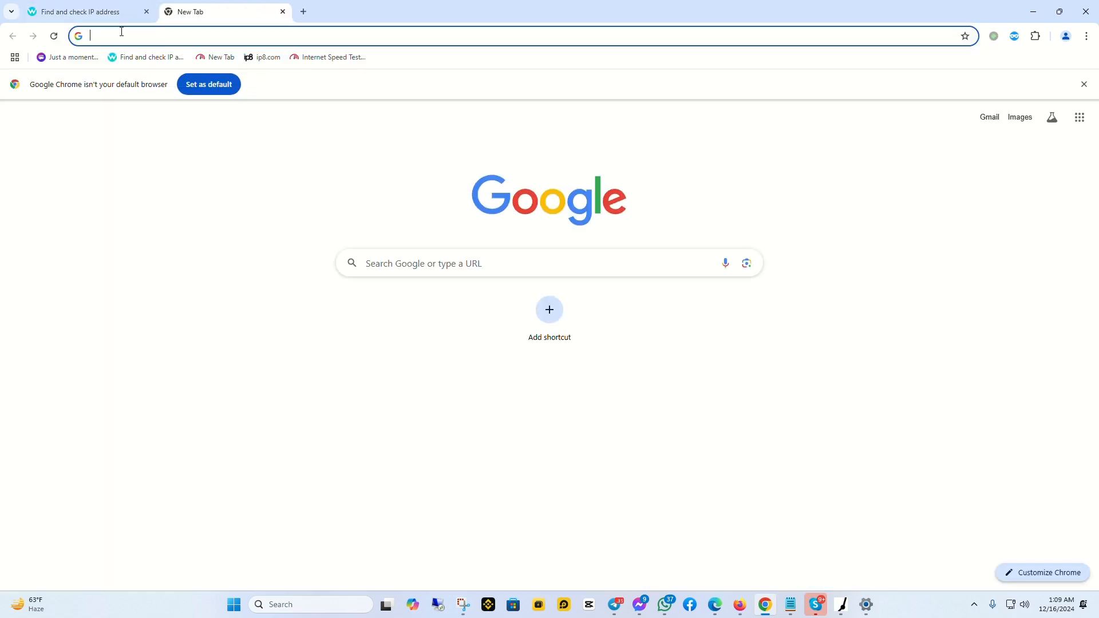
click(118, 35)
text(http://sumon785.ck405.com)
key(Return)
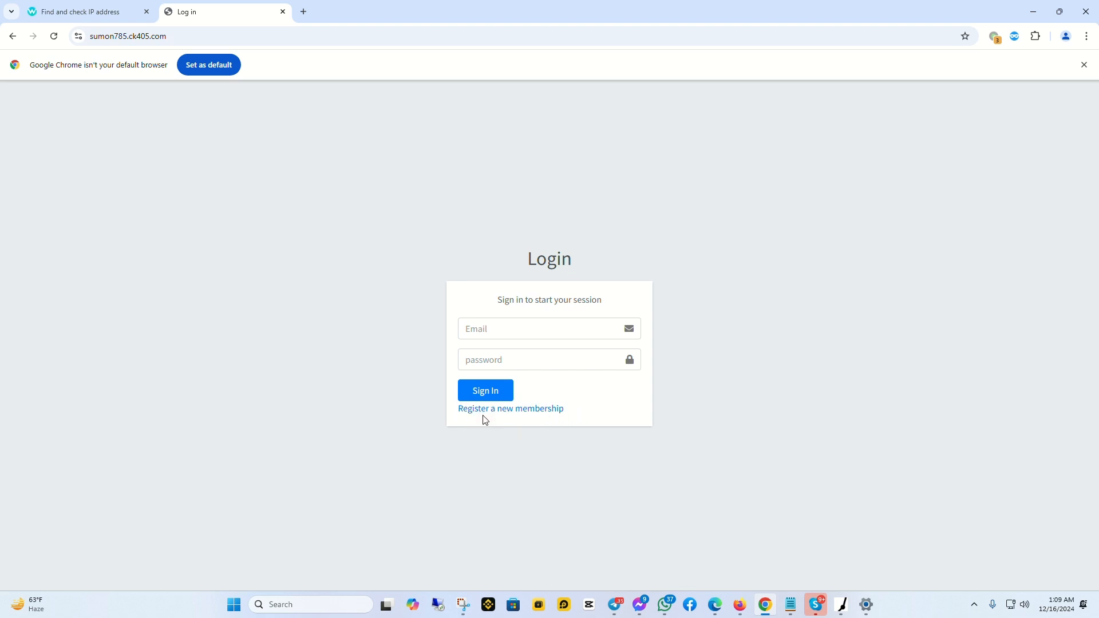
Open the membership registration form and enter the new member's name and corrected e-mail address
click(499, 416)
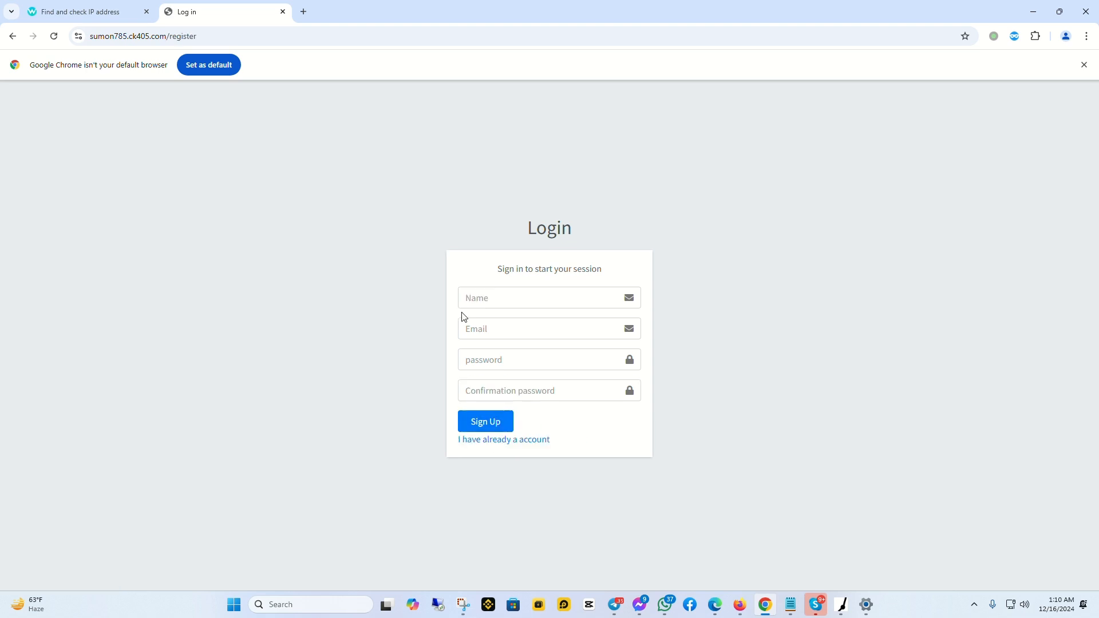
click(484, 299)
text(sdgsdgd)
click(487, 329)
text(sdfgd)
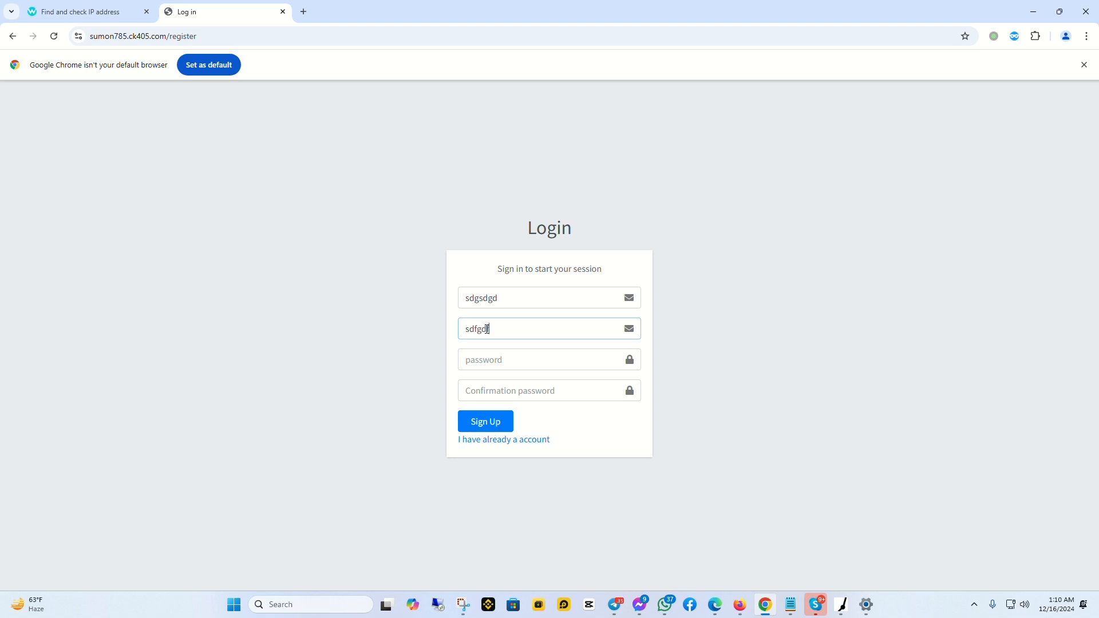
text(fgbdf)
drag(509, 331, 452, 336)
drag(554, 327, 433, 327)
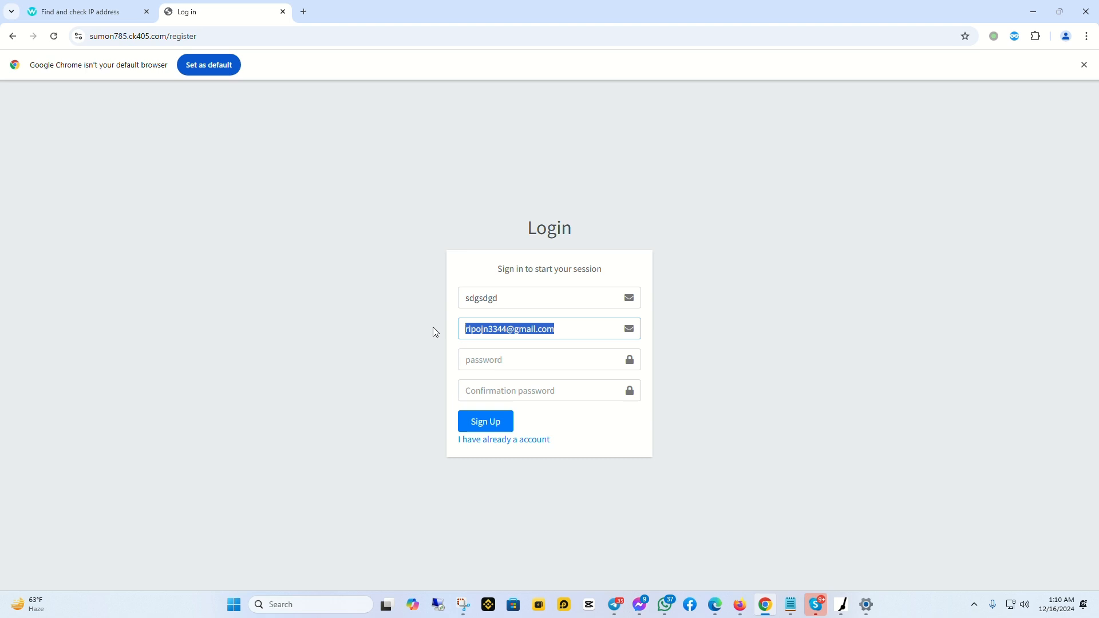
Paste the same password into both password fields and submit the sign-up
click(496, 362)
key(ctrl+v)
click(527, 389)
key(ctrl+v)
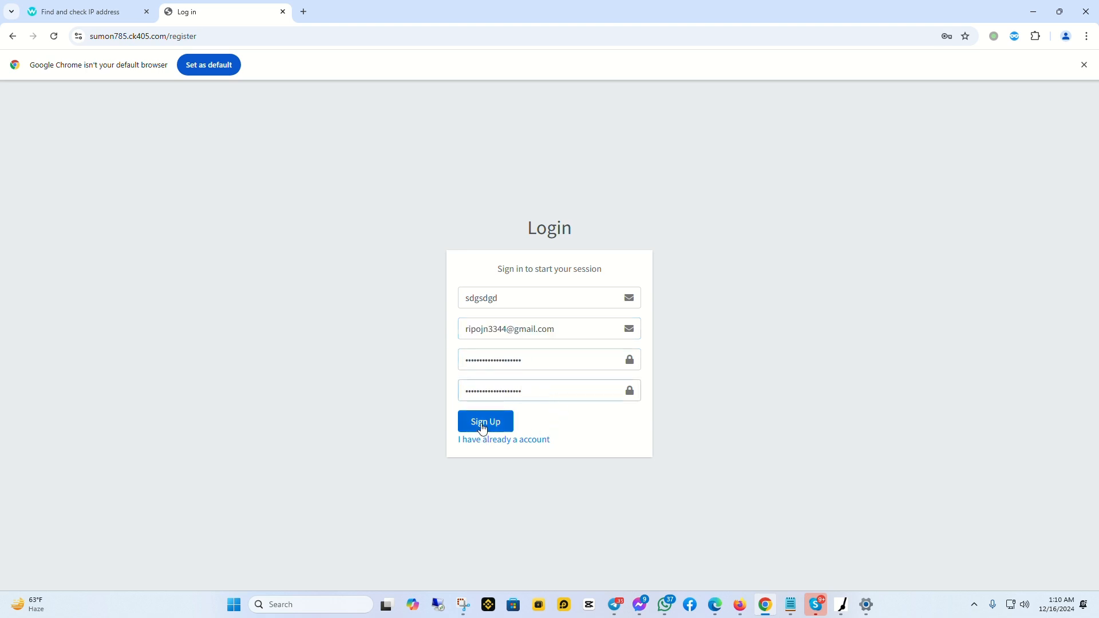
click(482, 428)
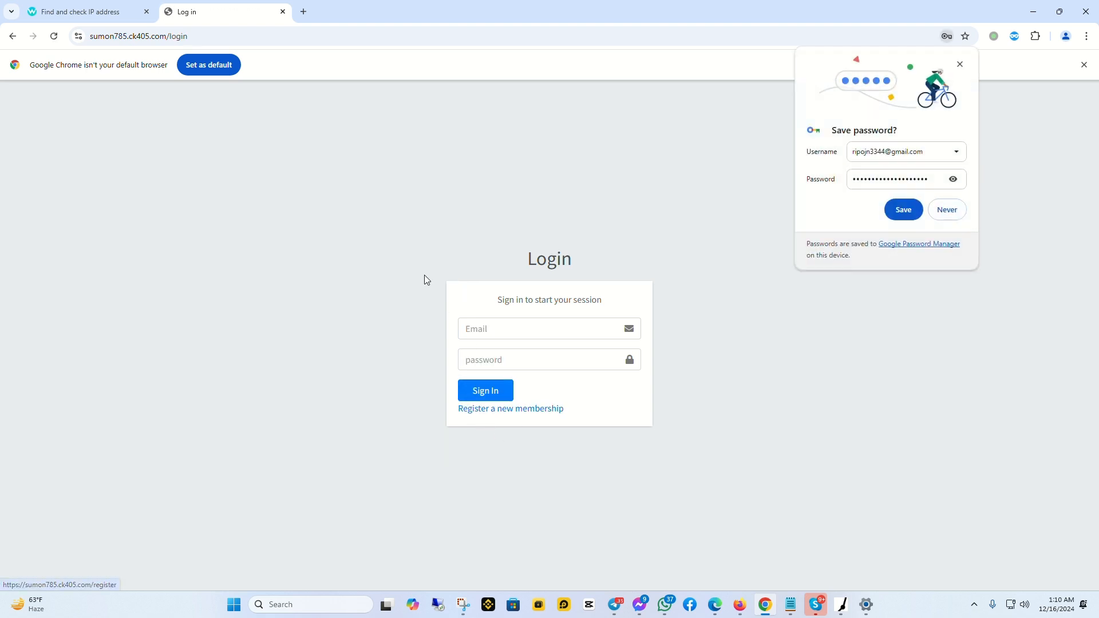
In the admin's Firefox window, open Users > All Users and highlight the new first user's name and e-mail
click(742, 607)
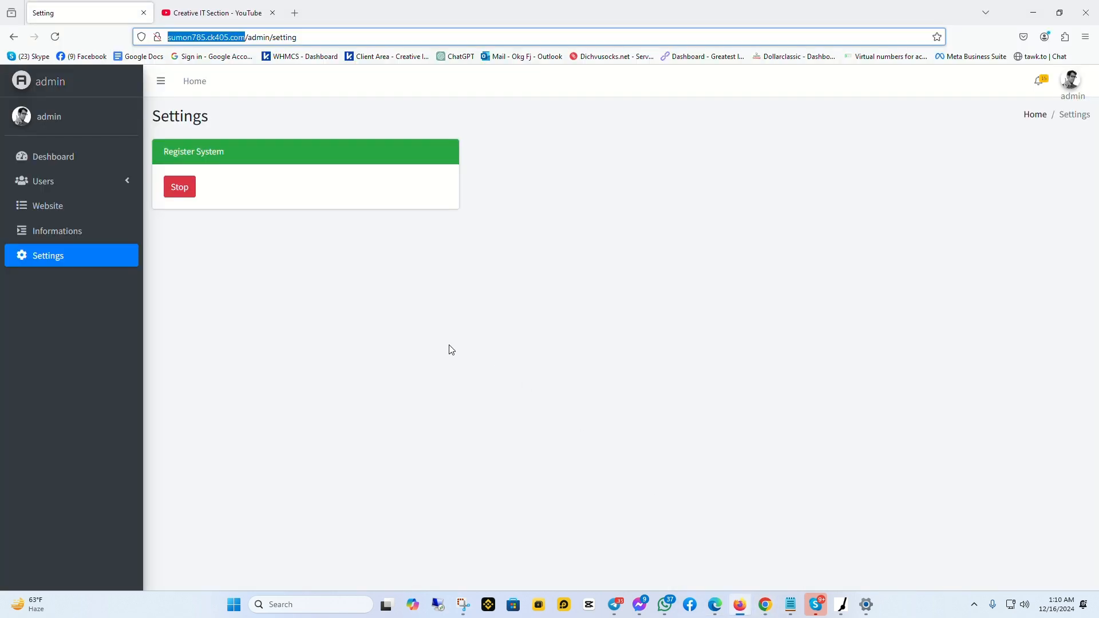
click(54, 181)
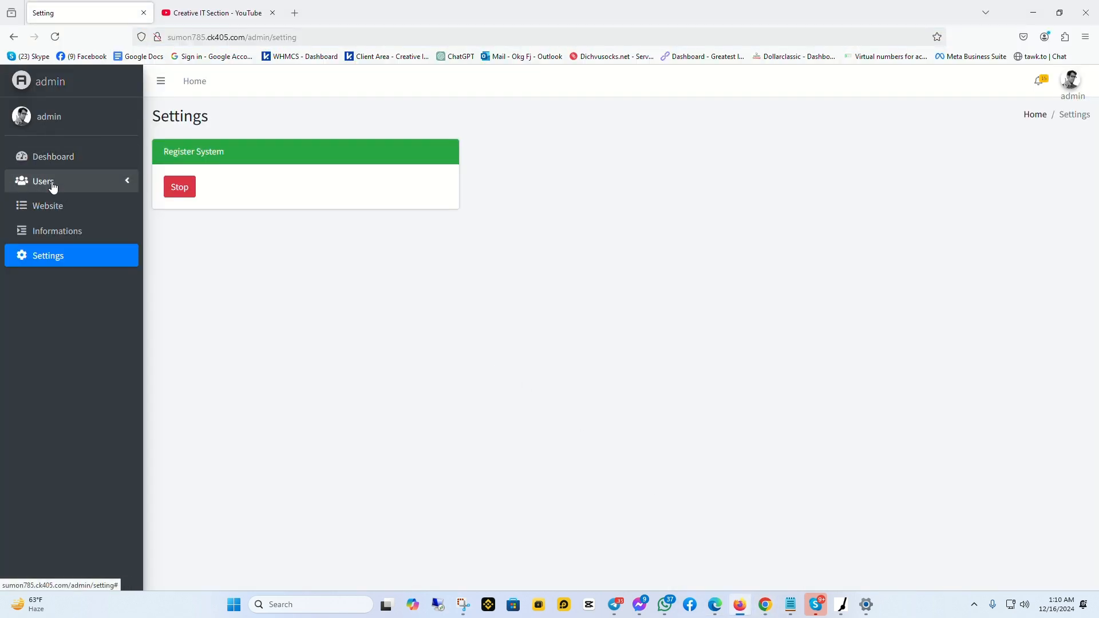
click(53, 206)
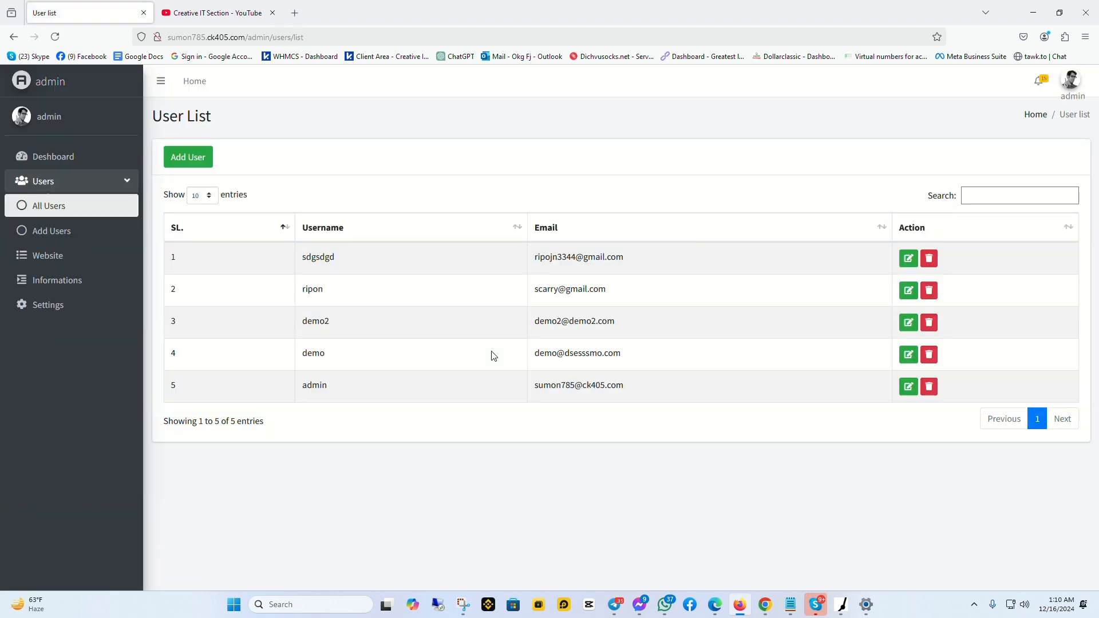
drag(648, 259, 304, 264)
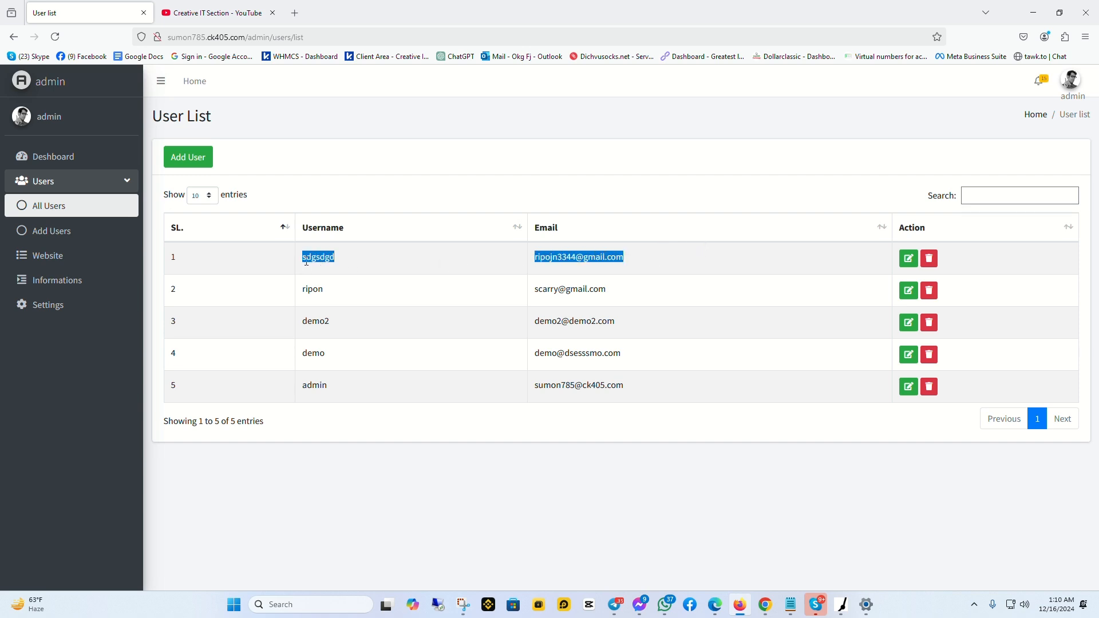